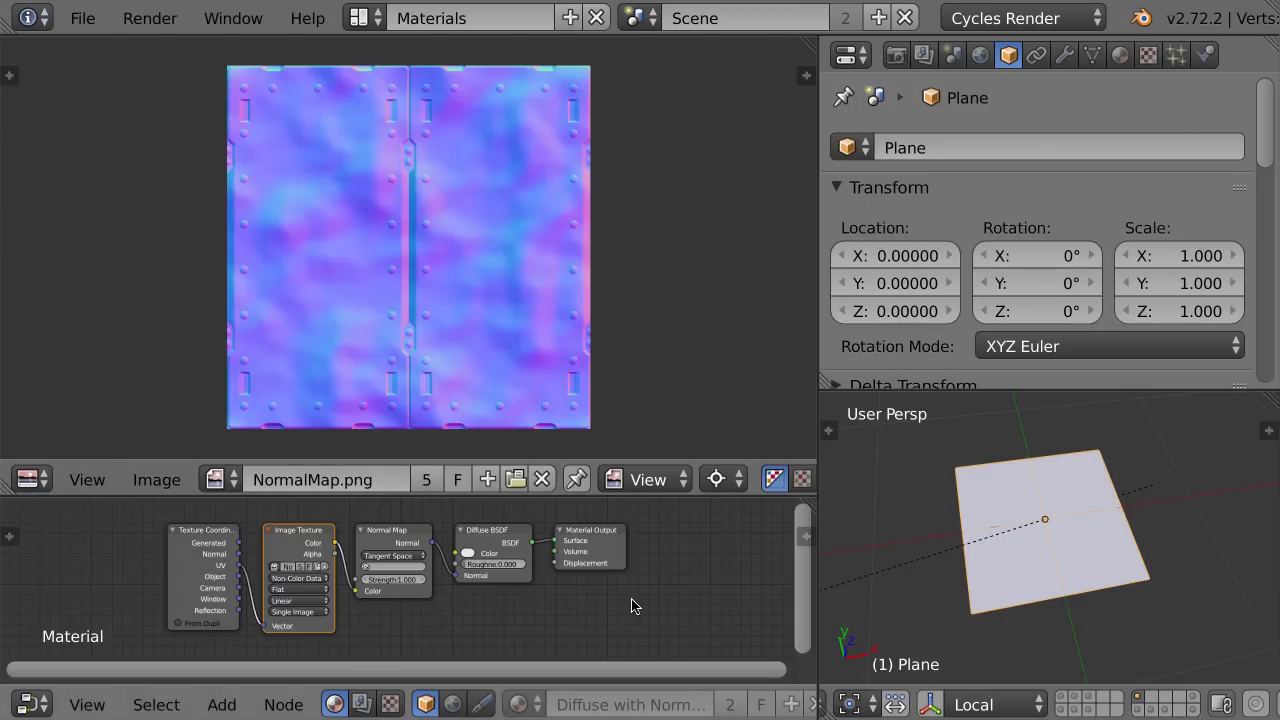
- Maximize the node tree and confirm the Image Texture uses NormalMap.png with Non-Color Data
{"action": "key", "text": "ctrl+Up"}
{"action": "key", "text": "Home"}
{"action": "key", "text": "g"}
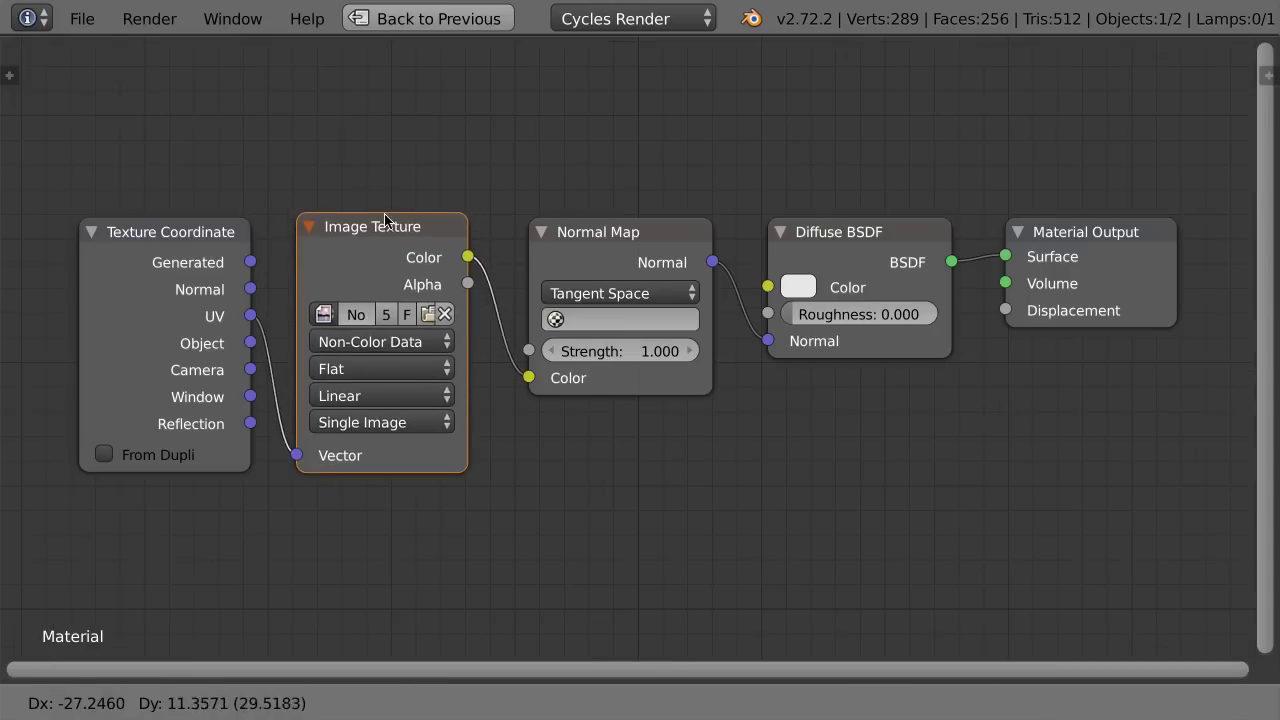
{"action": "key", "text": "Escape"}
{"action": "left_click", "coordinate": [336, 320]}
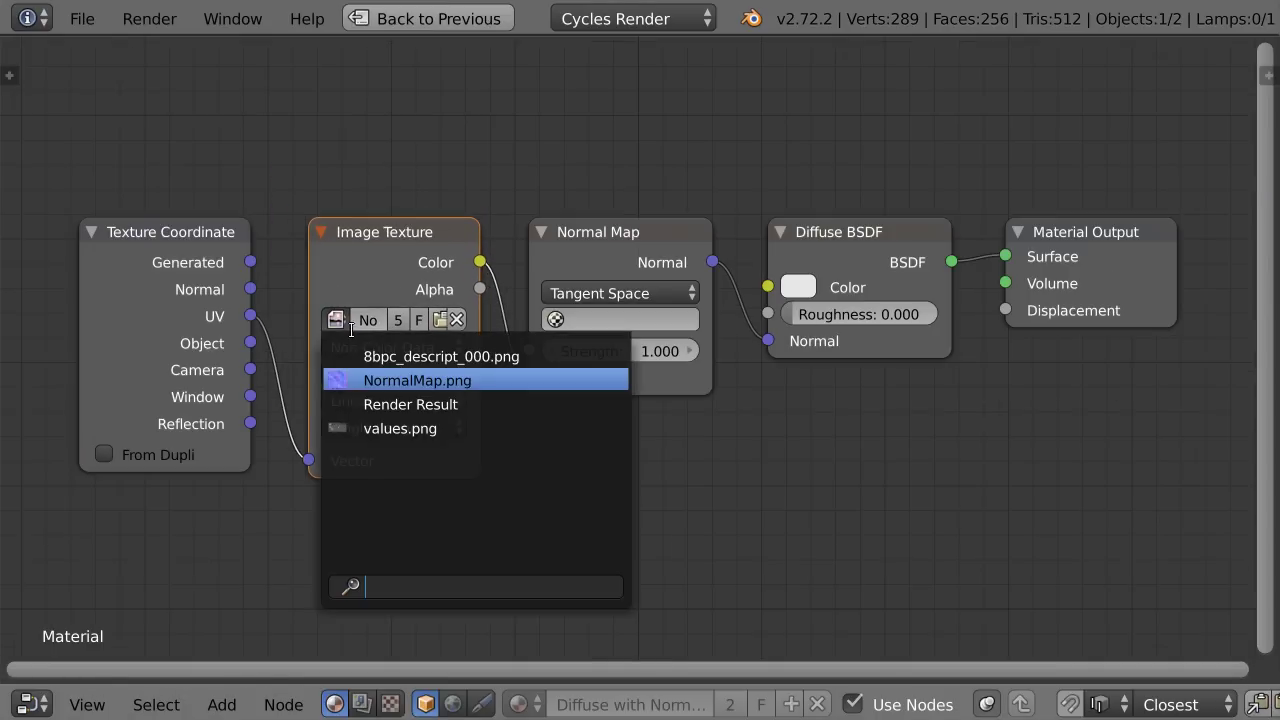
{"action": "left_click", "coordinate": [421, 381]}
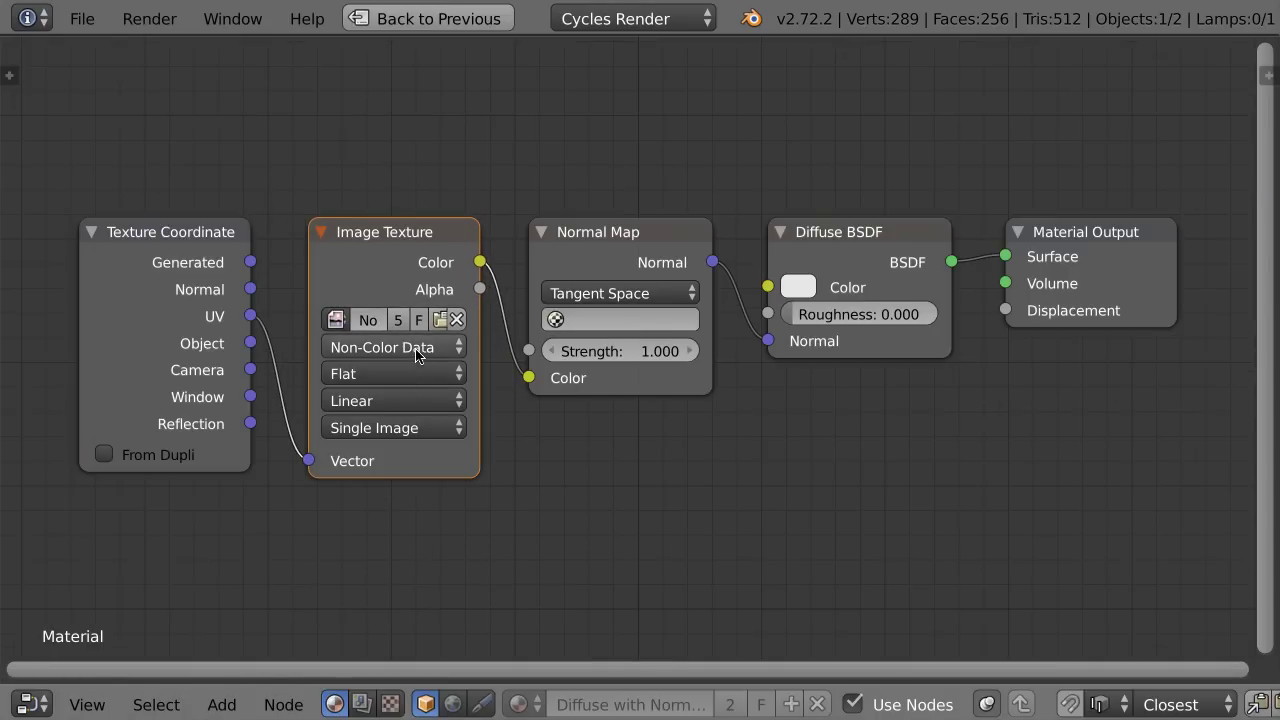
{"action": "left_click", "coordinate": [418, 350]}
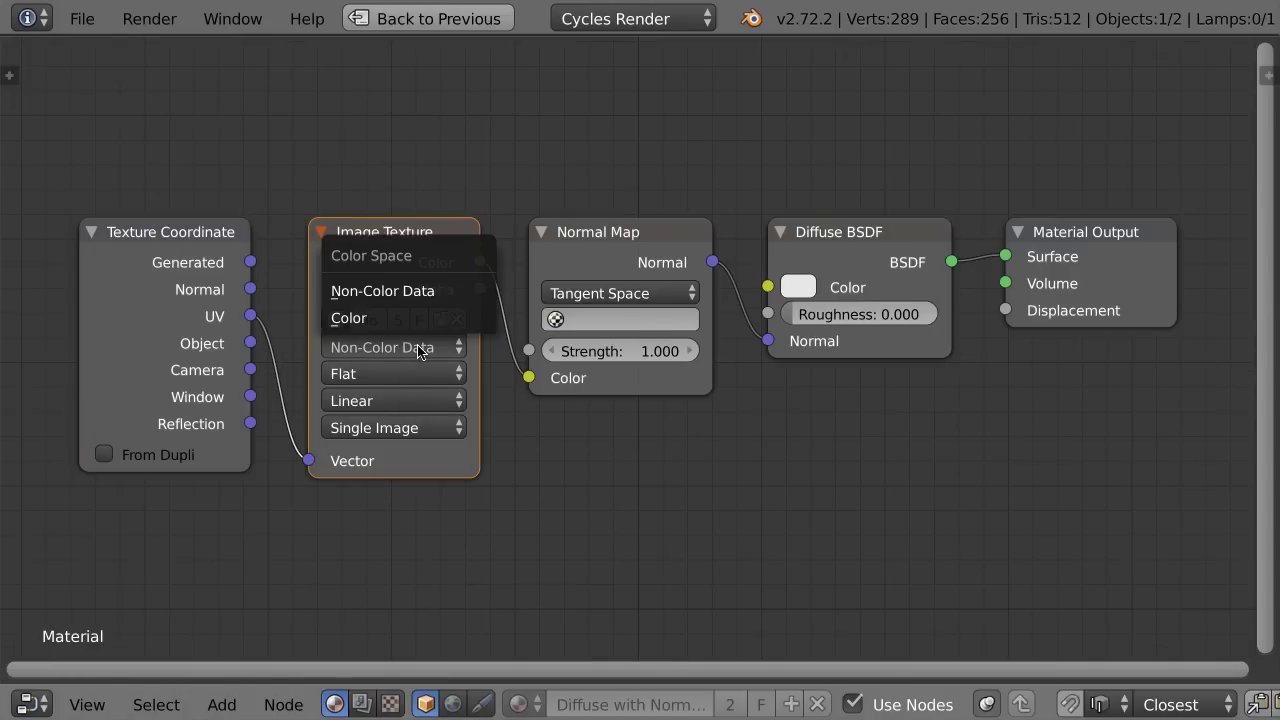
{"action": "left_click", "coordinate": [405, 294]}
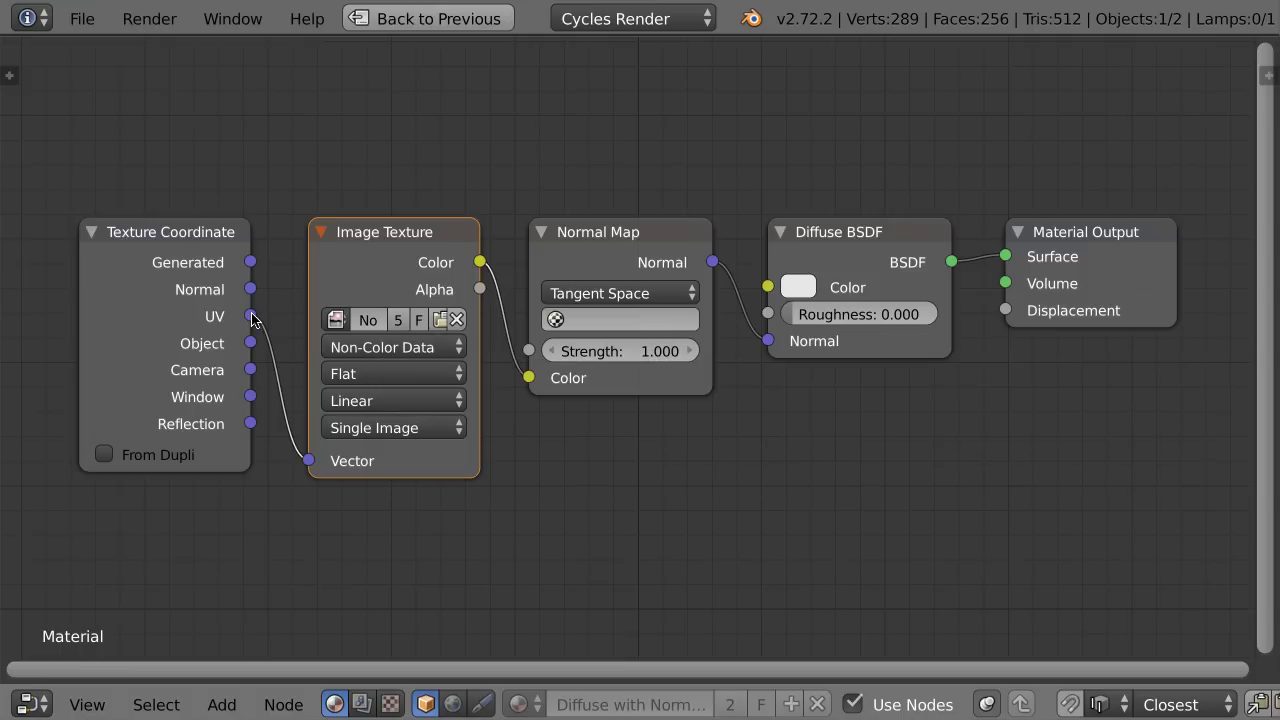
- Add a Glossy BSDF fed by the Normal Map's Normal output, then restore the split layout
{"action": "left_click", "coordinate": [165, 240]}
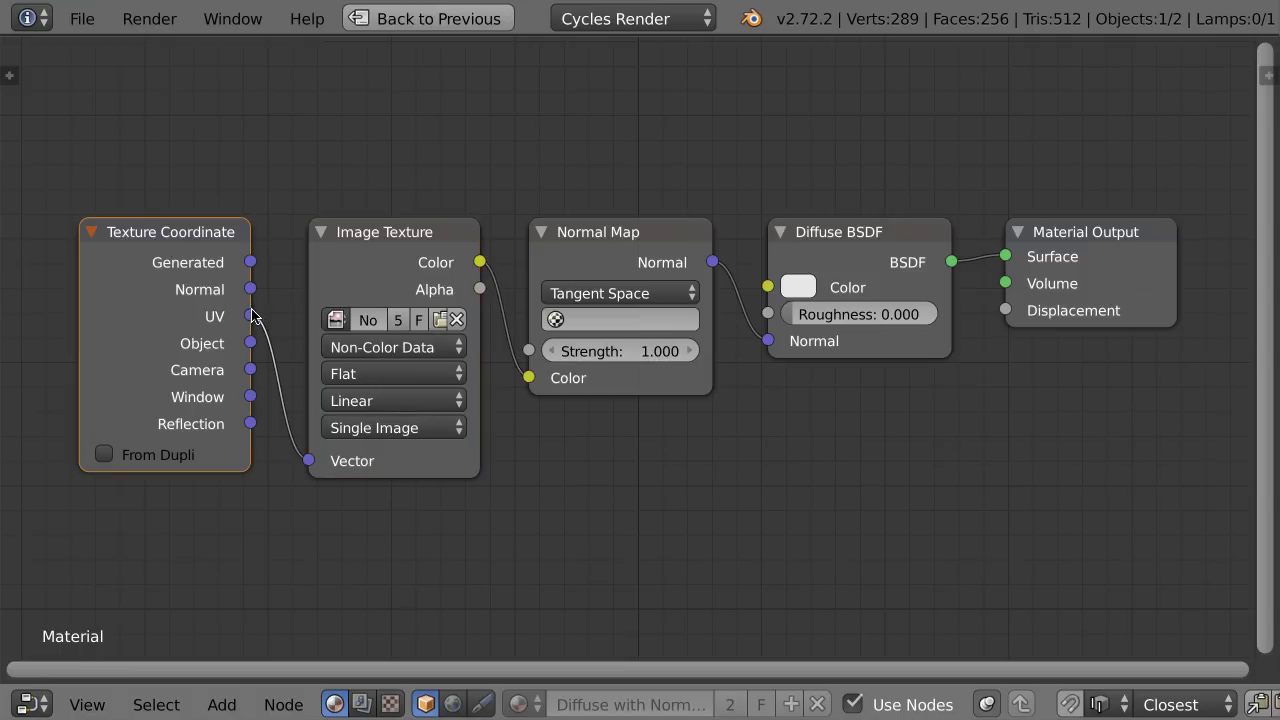
{"action": "left_click", "coordinate": [382, 246]}
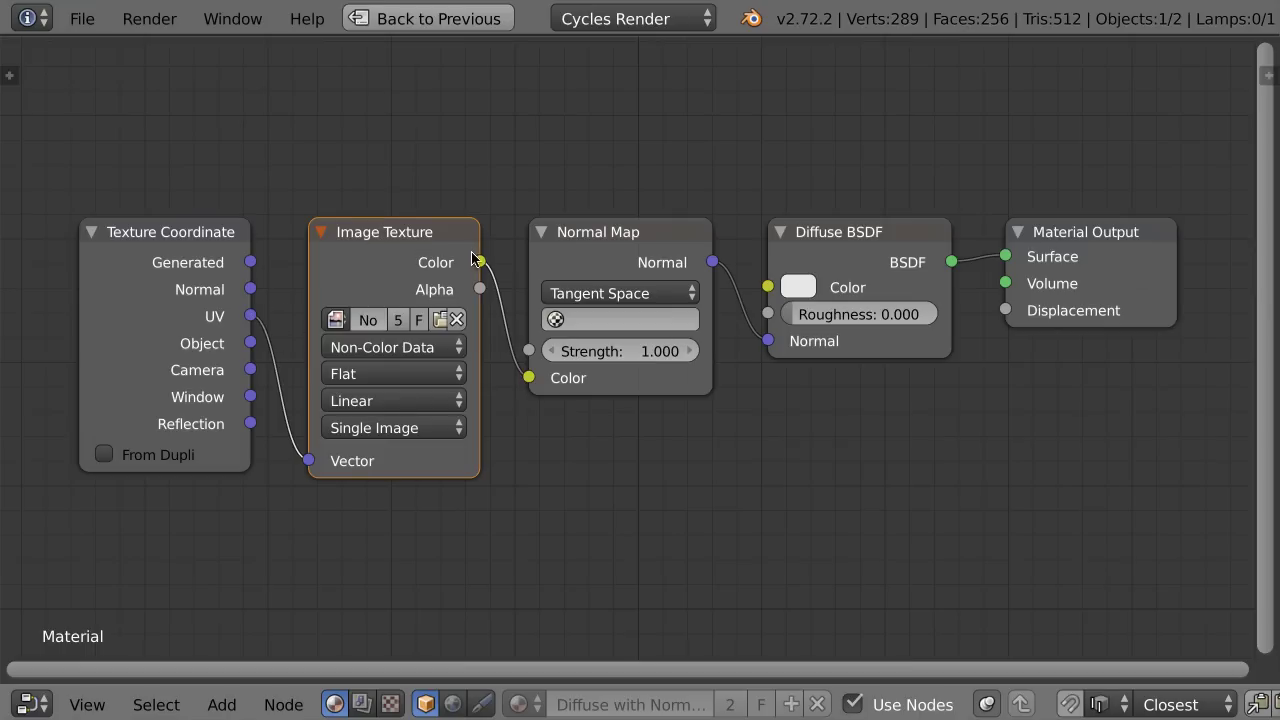
{"action": "left_click", "coordinate": [619, 233]}
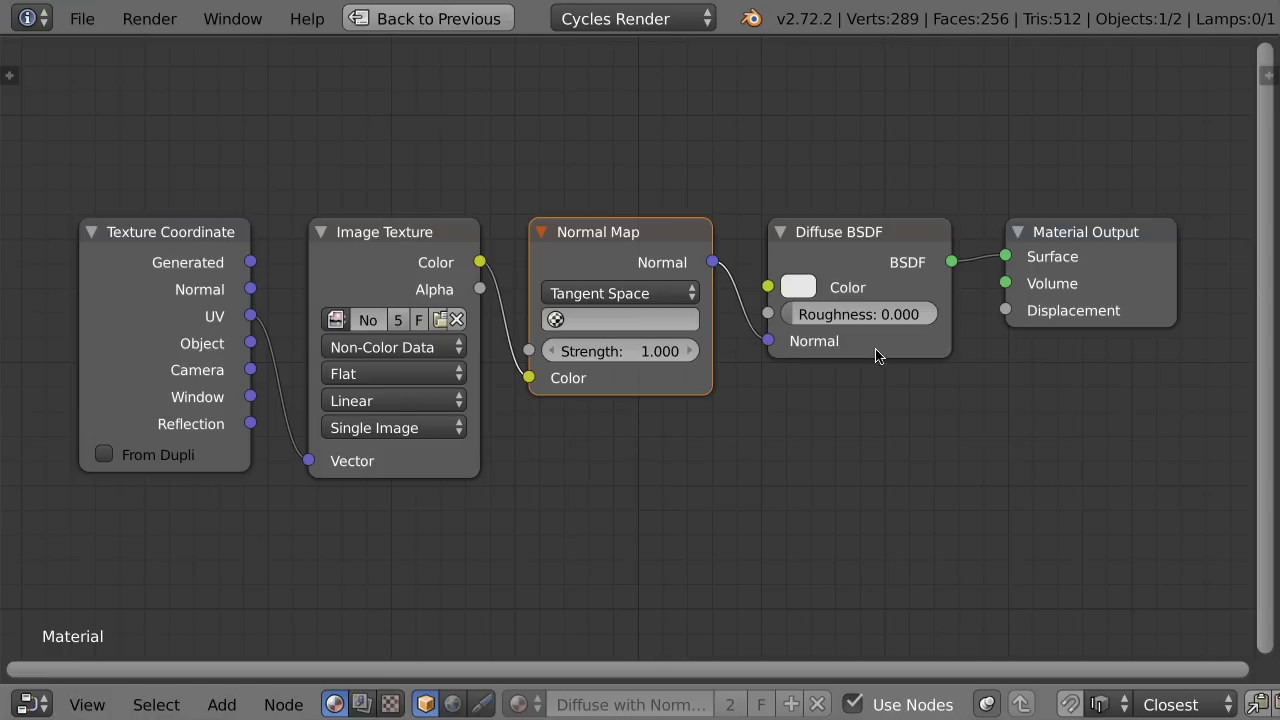
{"action": "left_click", "coordinate": [866, 245]}
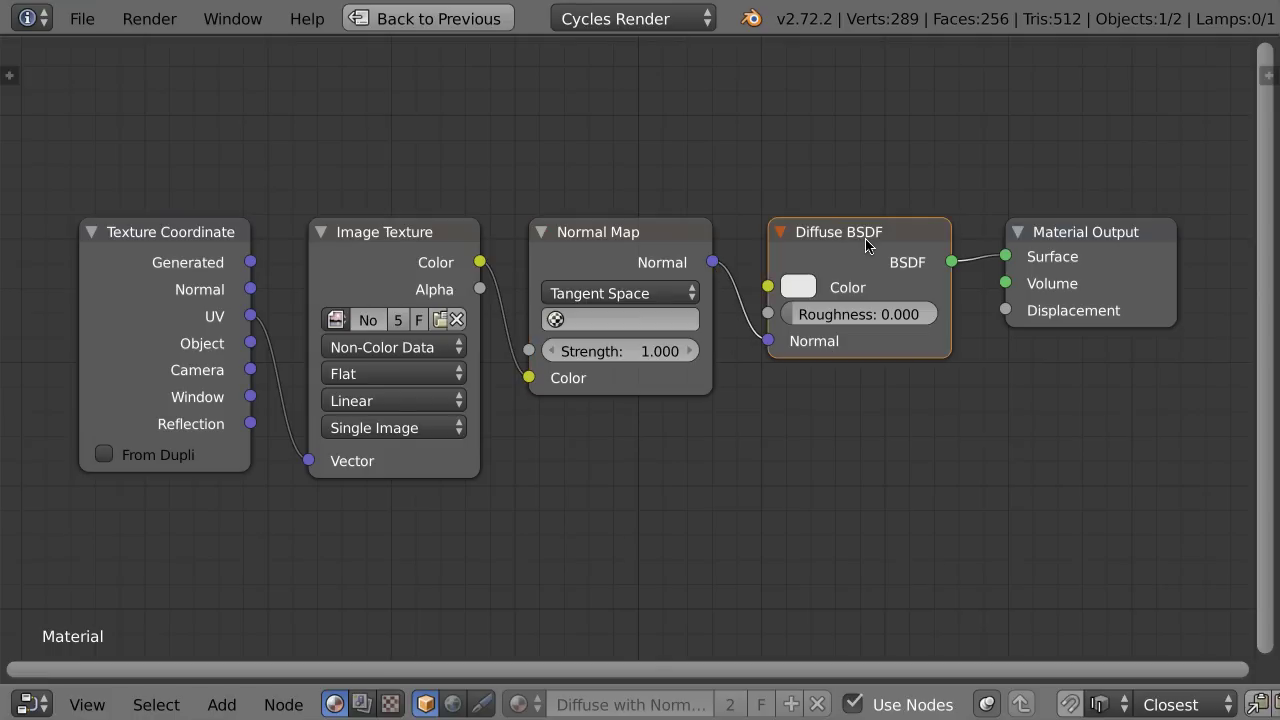
{"action": "left_click", "coordinate": [867, 232], "text": "shift"}
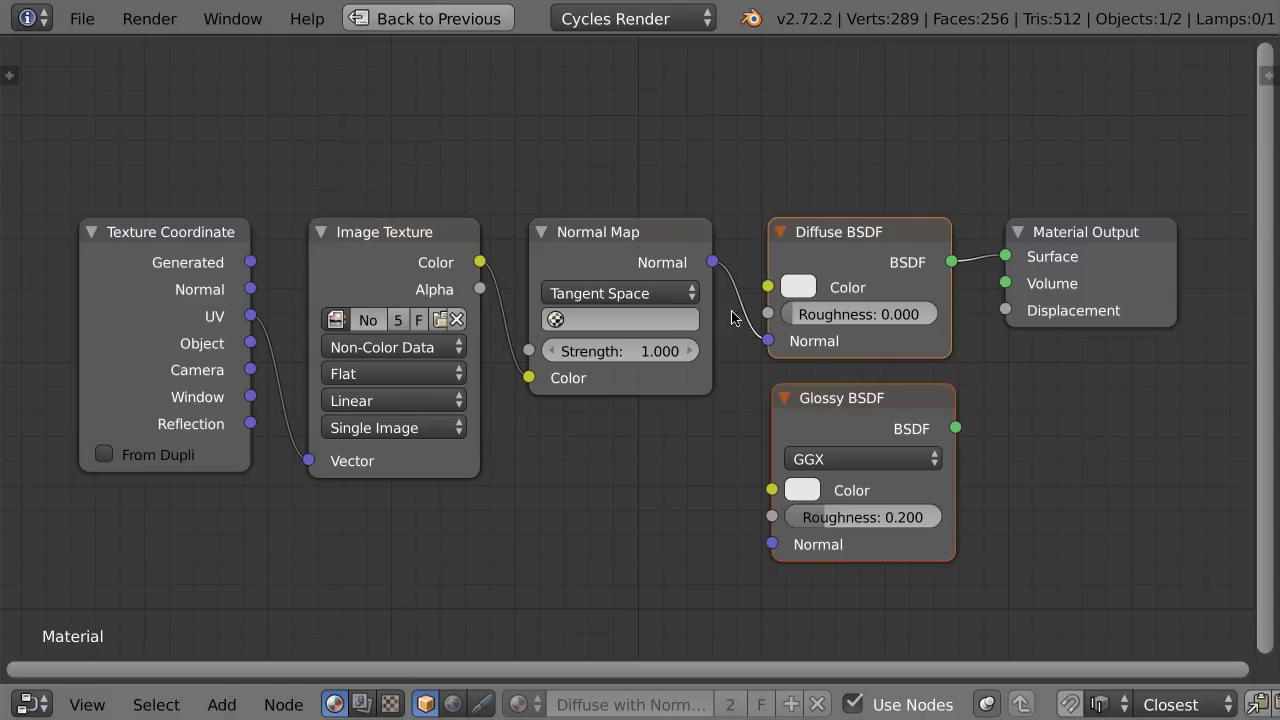
{"action": "mouse_move", "coordinate": [712, 262]}
{"action": "left_mouse_down"}
{"action": "mouse_move", "coordinate": [732, 497]}
{"action": "mouse_move", "coordinate": [772, 544]}
{"action": "left_mouse_up"}
{"action": "left_click", "coordinate": [880, 400]}
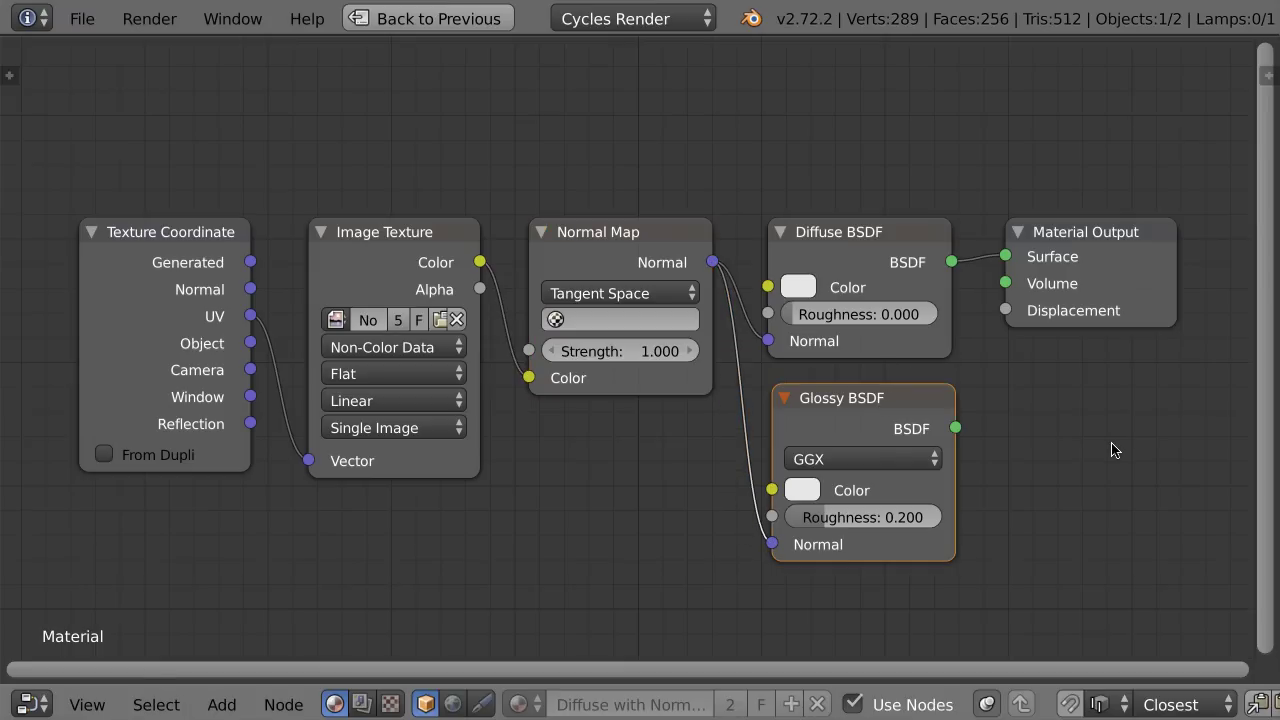
{"action": "key", "text": "ctrl+Up"}
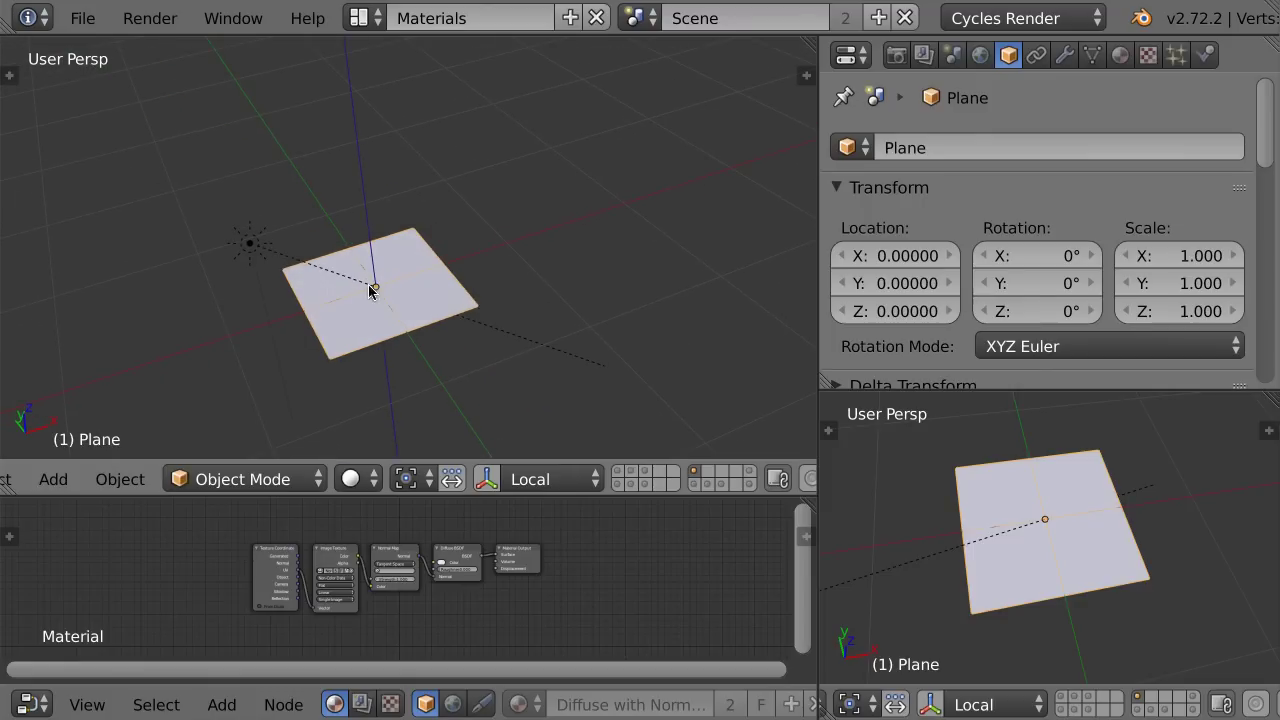
- Enable the transform manipulator, orbit the view, and select the Sun lamp
{"action": "left_click", "coordinate": [487, 479]}
{"action": "scroll", "coordinate": [389, 291], "scroll_direction": "up", "scroll_amount": 3}
{"action": "middle_click_drag", "start_coordinate": [389, 291], "coordinate": [409, 243]}
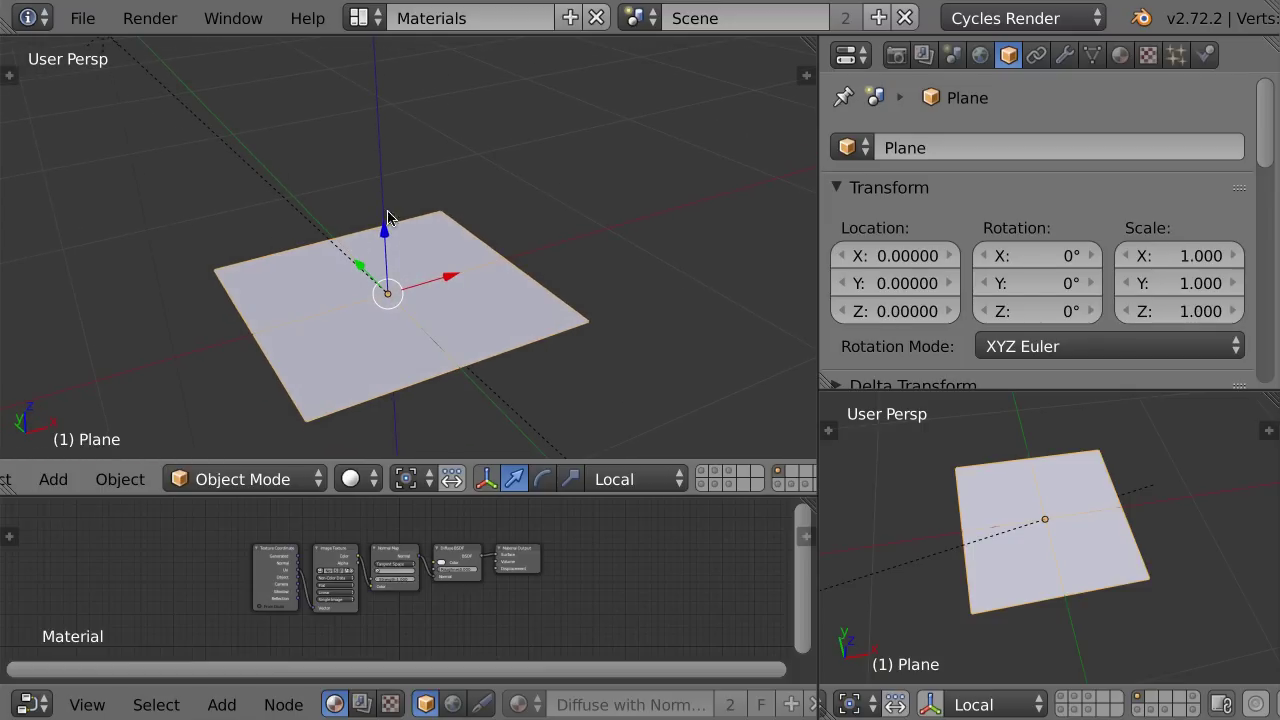
{"action": "scroll", "coordinate": [442, 274], "scroll_direction": "down", "scroll_amount": 3}
{"action": "middle_click_drag", "start_coordinate": [442, 274], "coordinate": [478, 229]}
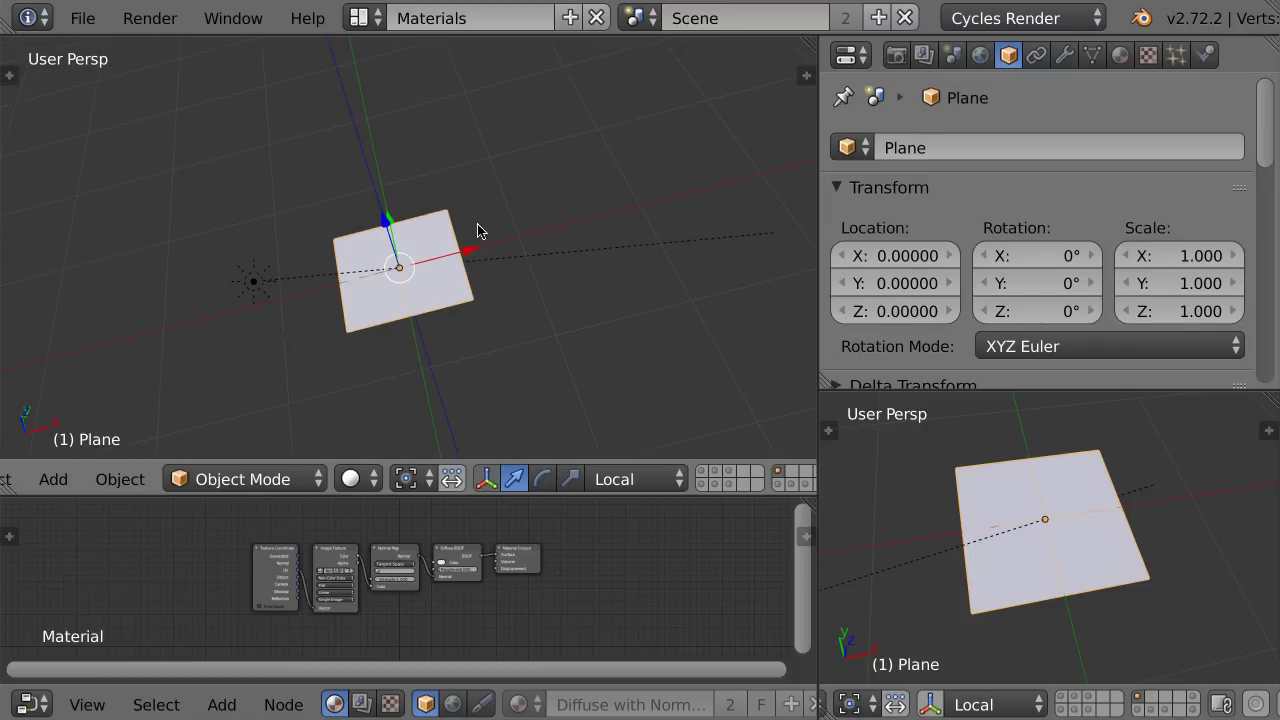
{"action": "right_click", "coordinate": [259, 285]}
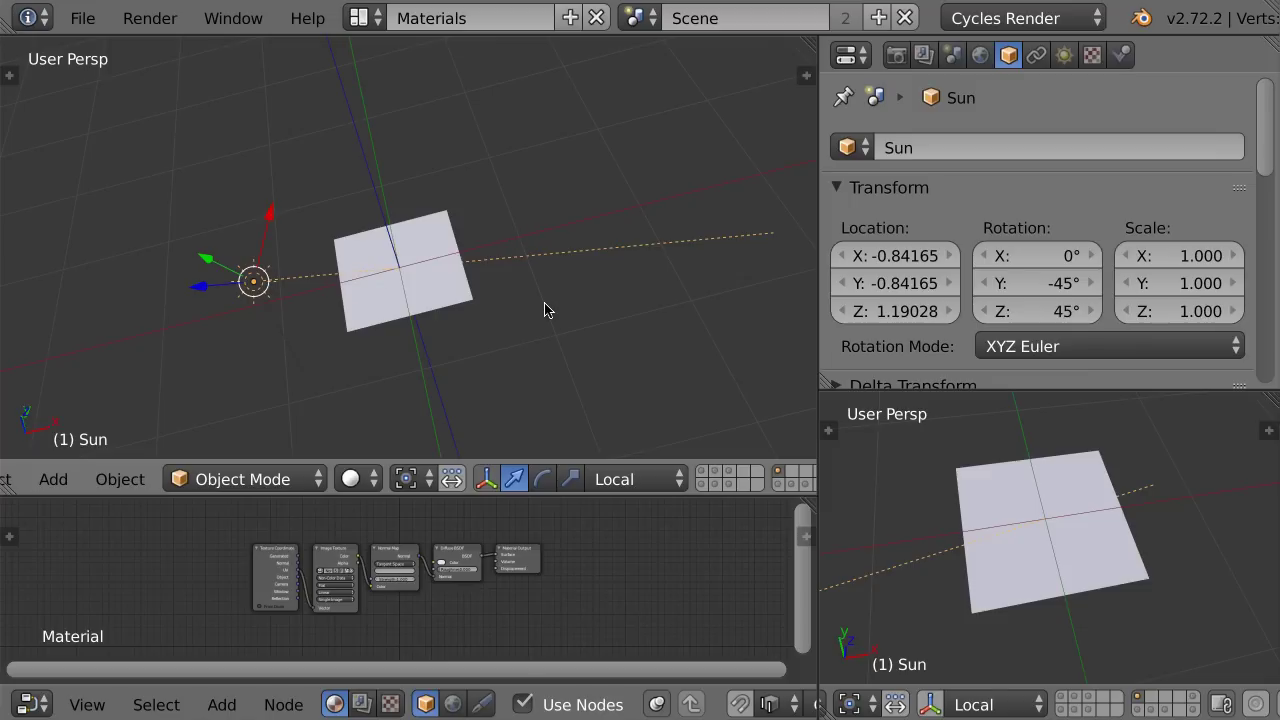
- Turn the top-left area into the UV/Image Editor and put the plane in Edit Mode
{"action": "key", "text": "shift+F10"}
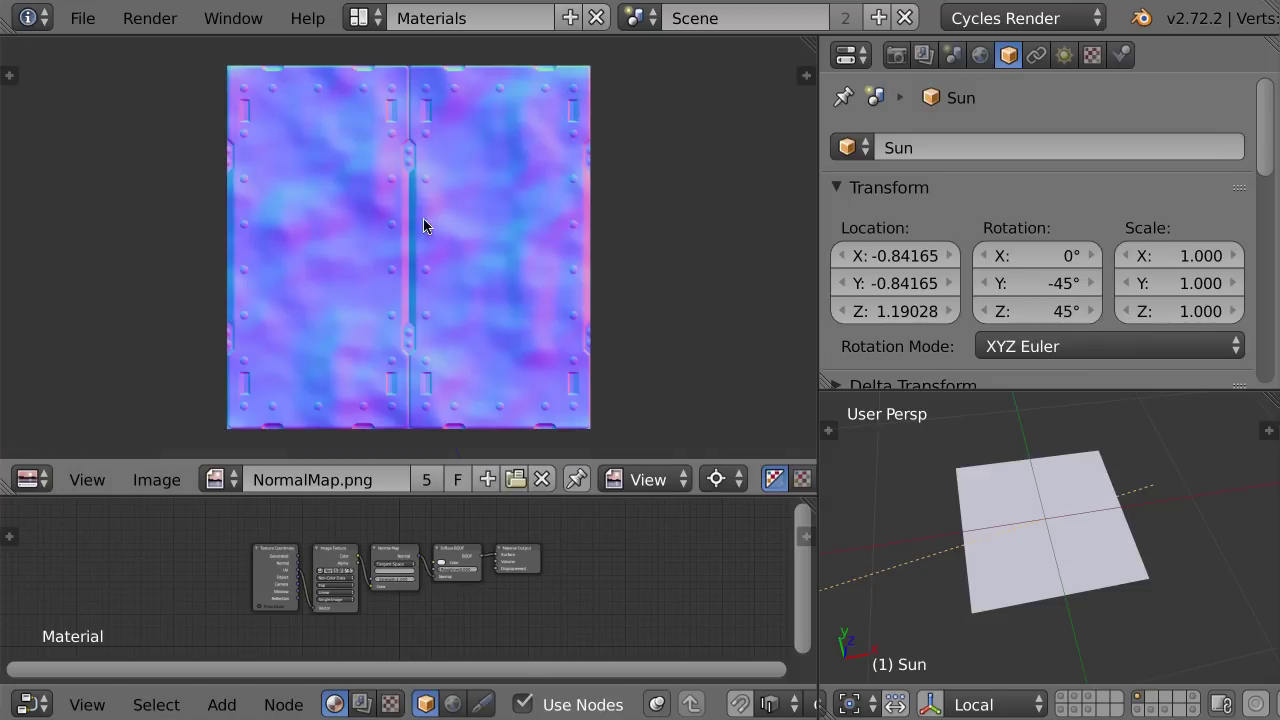
{"action": "right_click", "coordinate": [981, 471]}
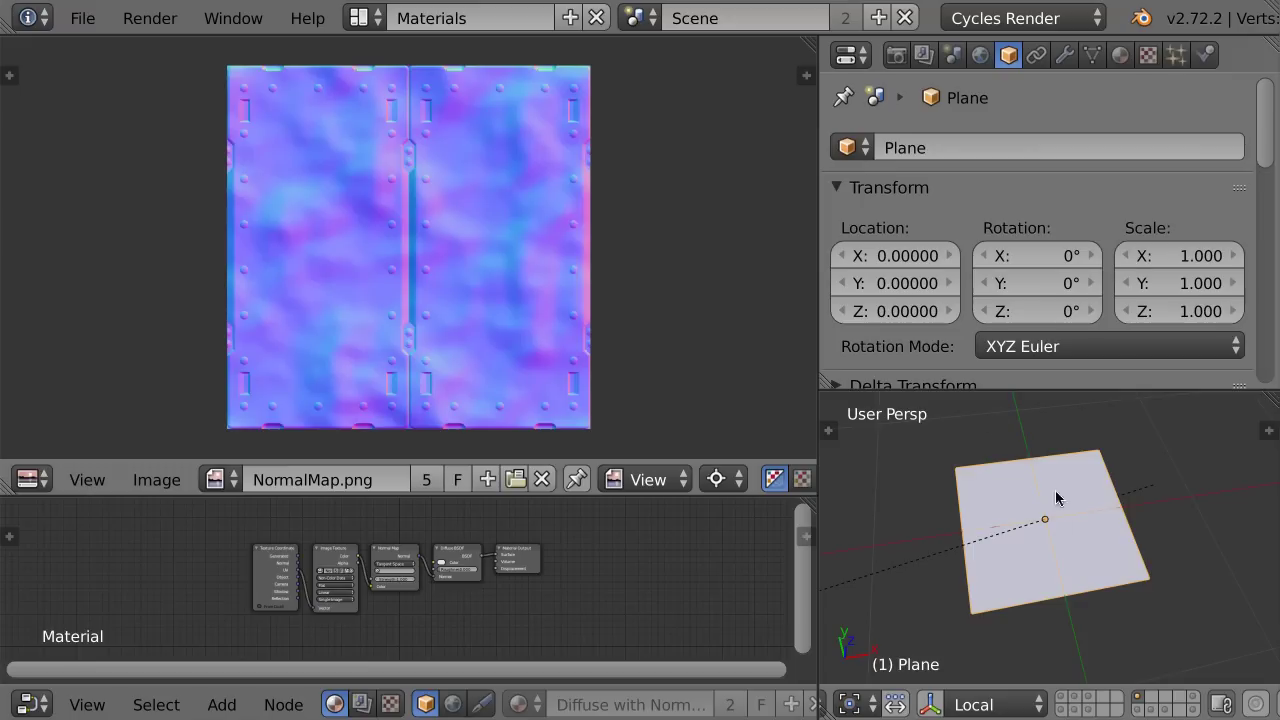
{"action": "key", "text": "Tab"}
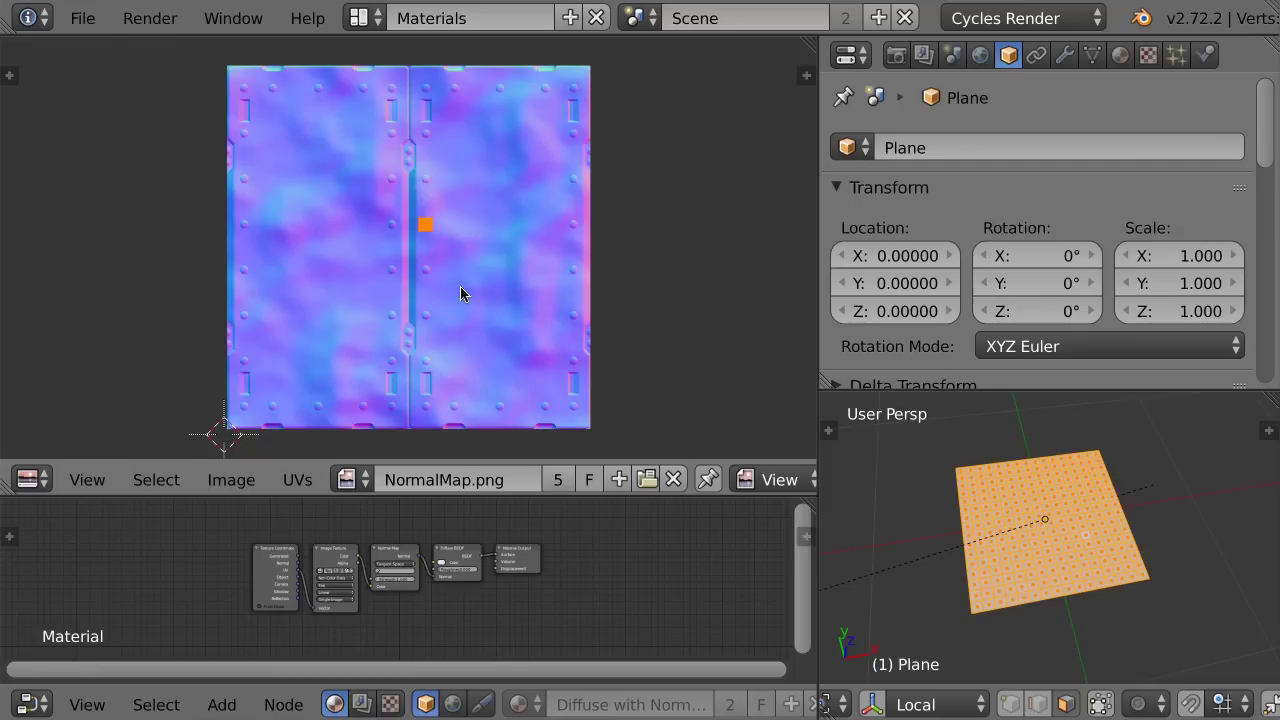
- Frame the plane's UVs over NormalMap.png, then return to Object Mode with rendered Cycles shading
{"action": "scroll", "coordinate": [468, 287], "scroll_direction": "up", "scroll_amount": 5}
{"action": "scroll", "coordinate": [597, 209], "scroll_direction": "up", "scroll_amount": 3}
{"action": "middle_click_drag", "start_coordinate": [597, 209], "coordinate": [543, 300]}
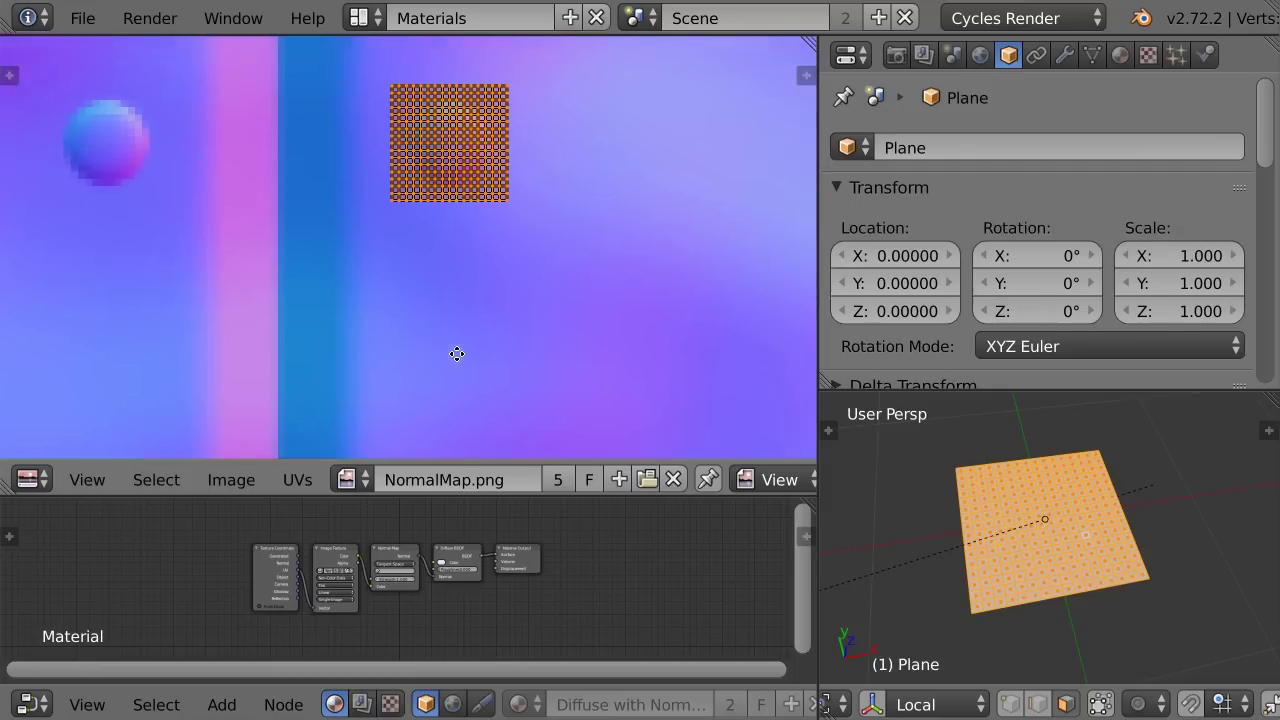
{"action": "key", "text": "KP_Decimal"}
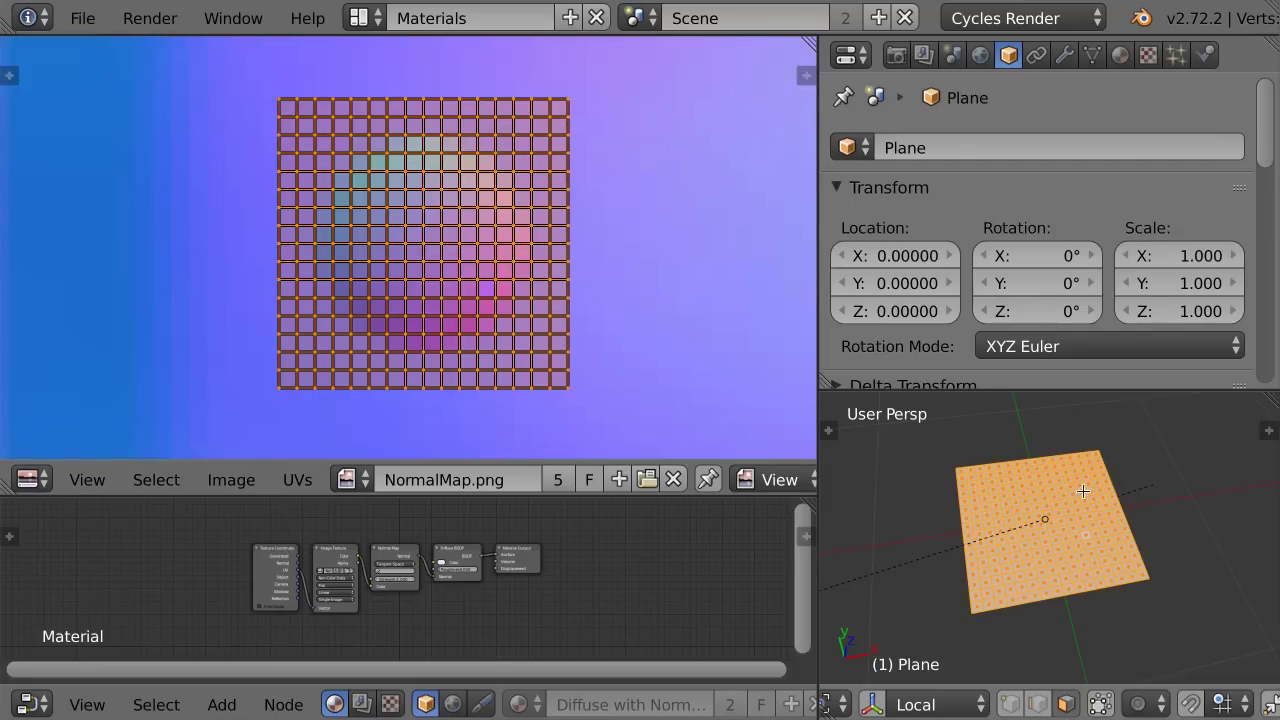
{"action": "key", "text": "Tab"}
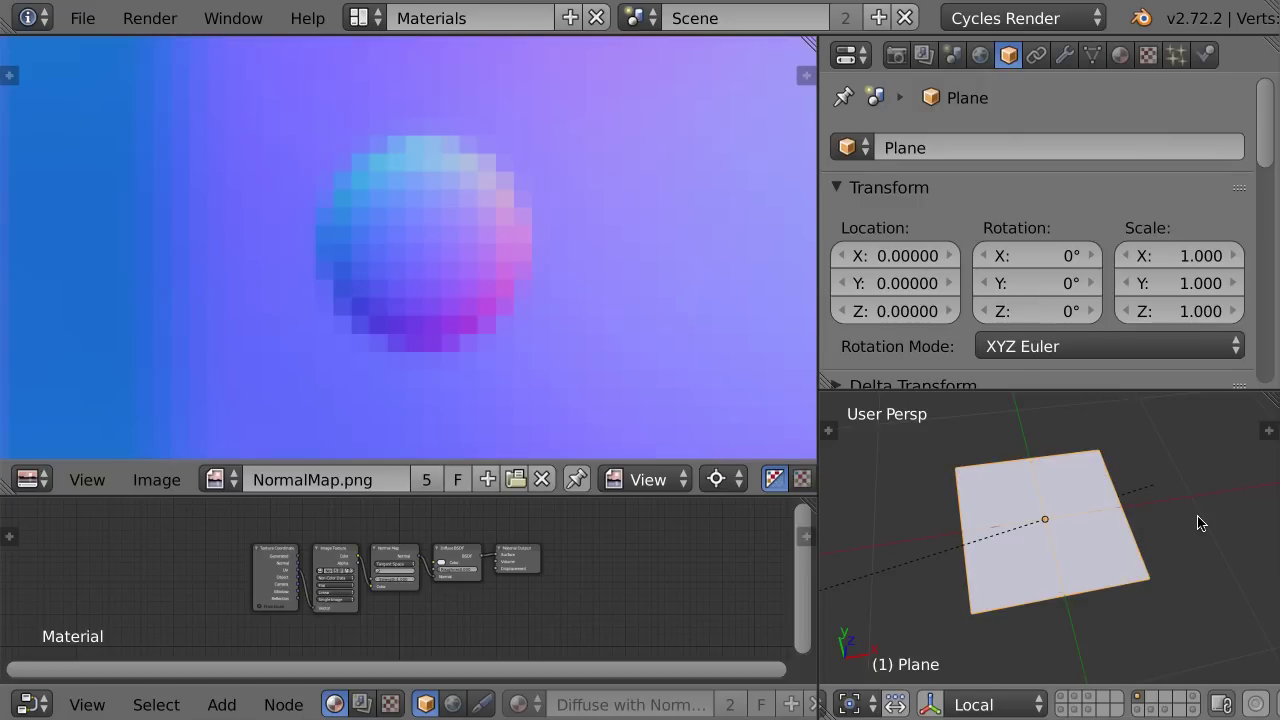
{"action": "key", "text": "shift+z"}
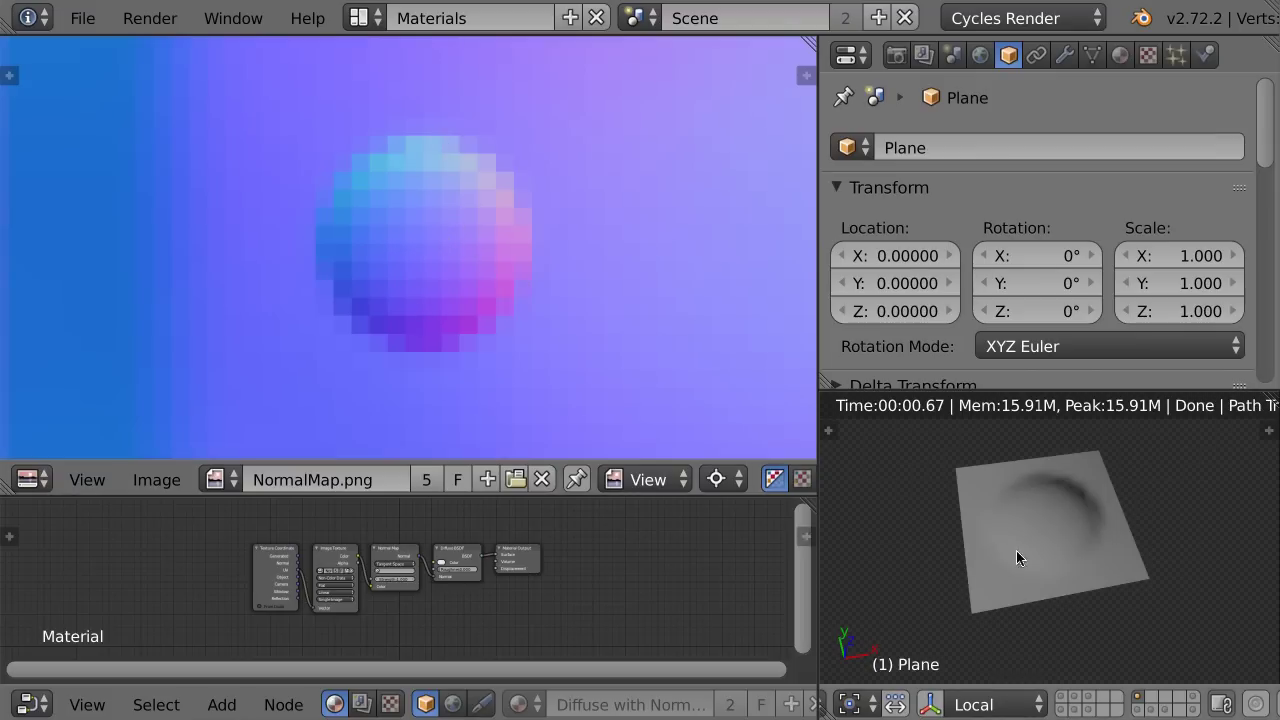
- Toggle the plane's Edit Mode and zoom into the normal-map sphere
{"action": "key", "text": "Tab"}
{"action": "key", "text": "Tab"}
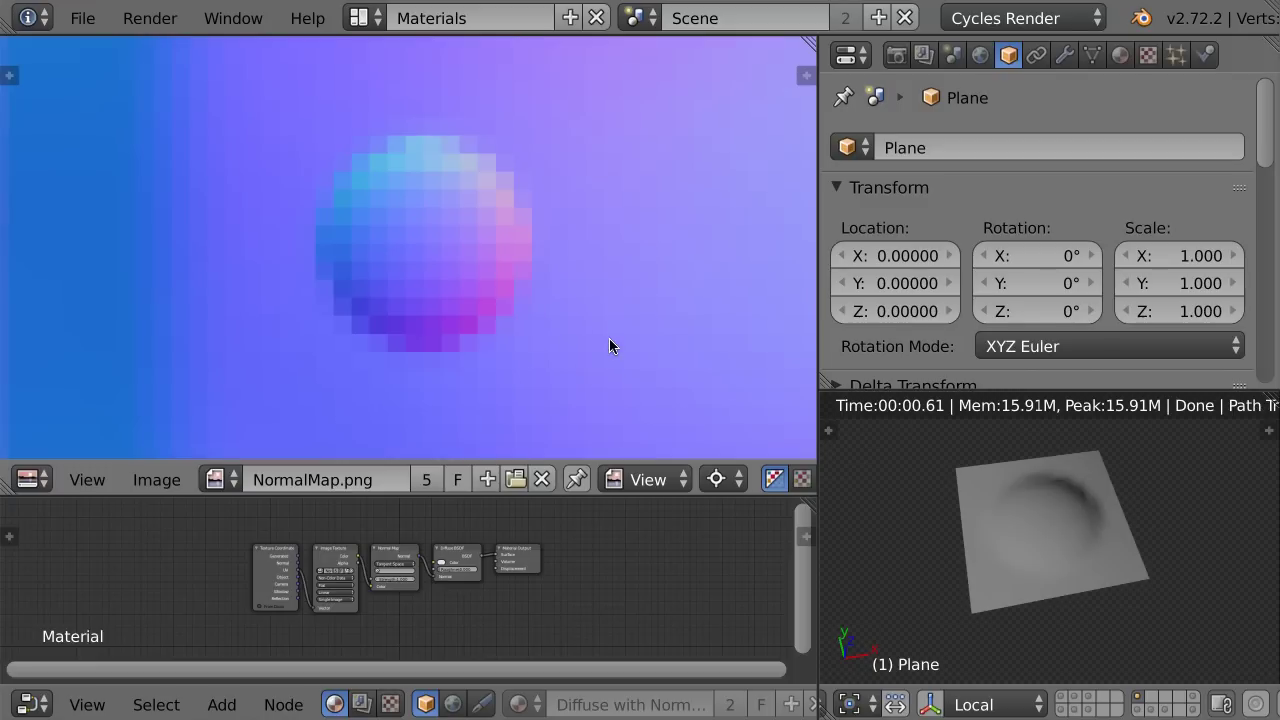
{"action": "scroll", "coordinate": [614, 331], "scroll_direction": "down", "scroll_amount": 1}
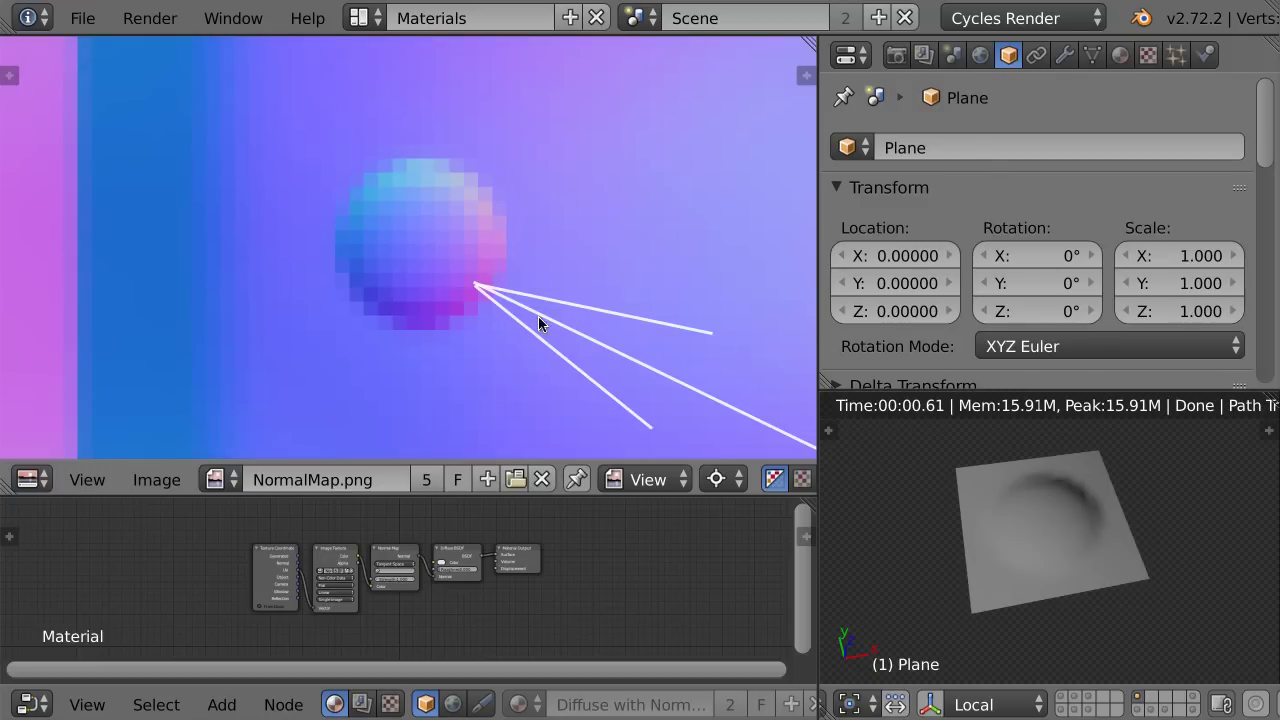
{"action": "scroll", "coordinate": [512, 338], "scroll_direction": "up", "scroll_amount": 1}
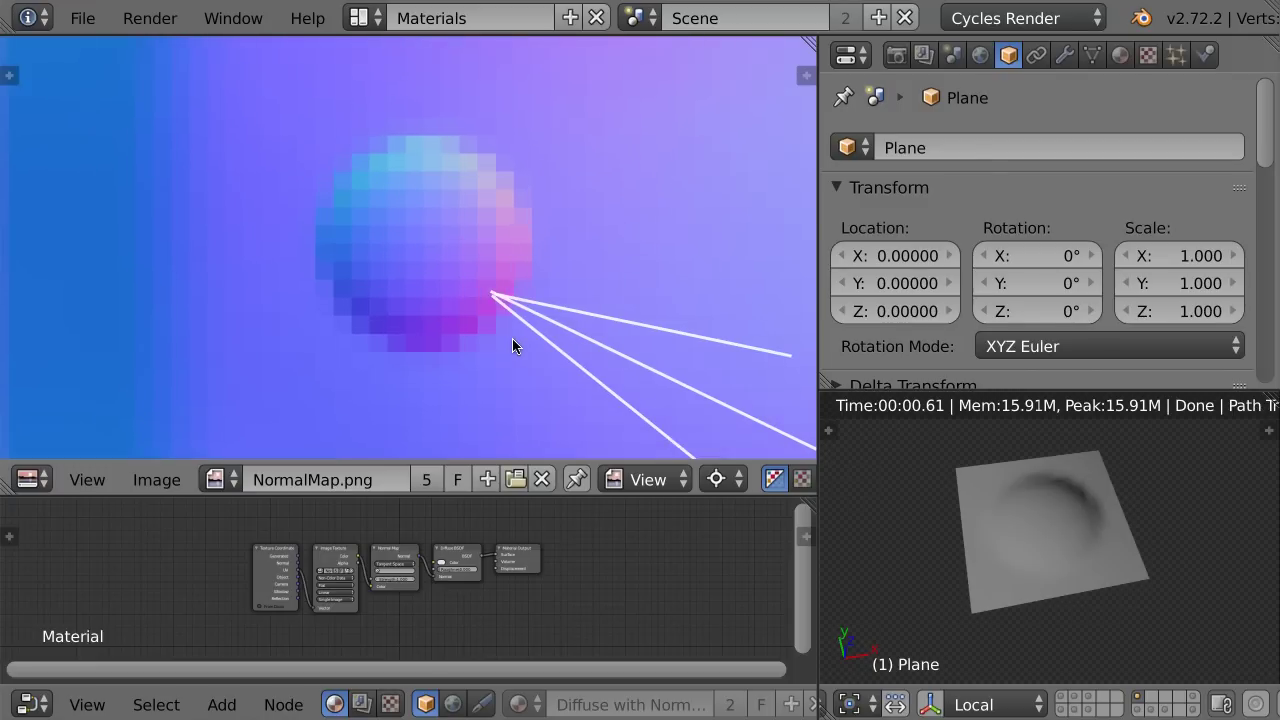
{"action": "scroll", "coordinate": [541, 320], "scroll_direction": "up", "scroll_amount": 1}
{"action": "scroll", "coordinate": [540, 326], "scroll_direction": "up", "scroll_amount": 1}
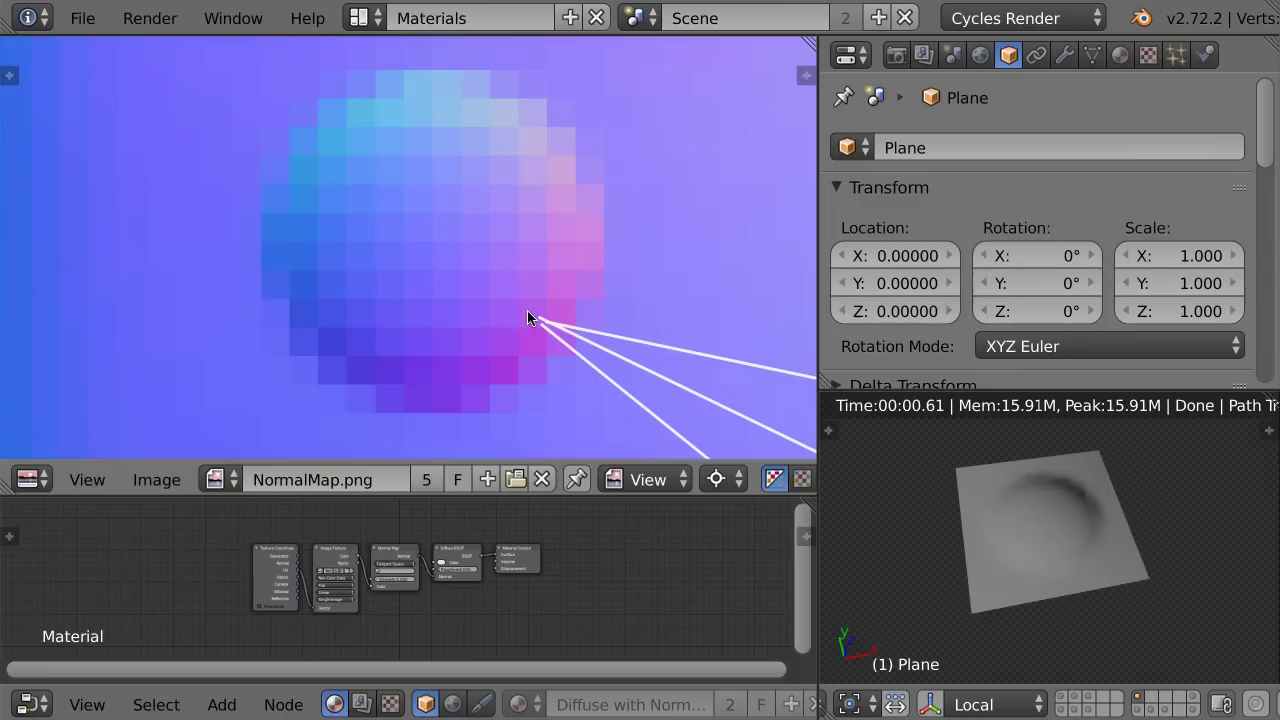
- Sample a sphere pixel's RGB values and show the 'png, jpg — 24 bits per pixel' slide full-screen
{"action": "left_click", "coordinate": [529, 318]}
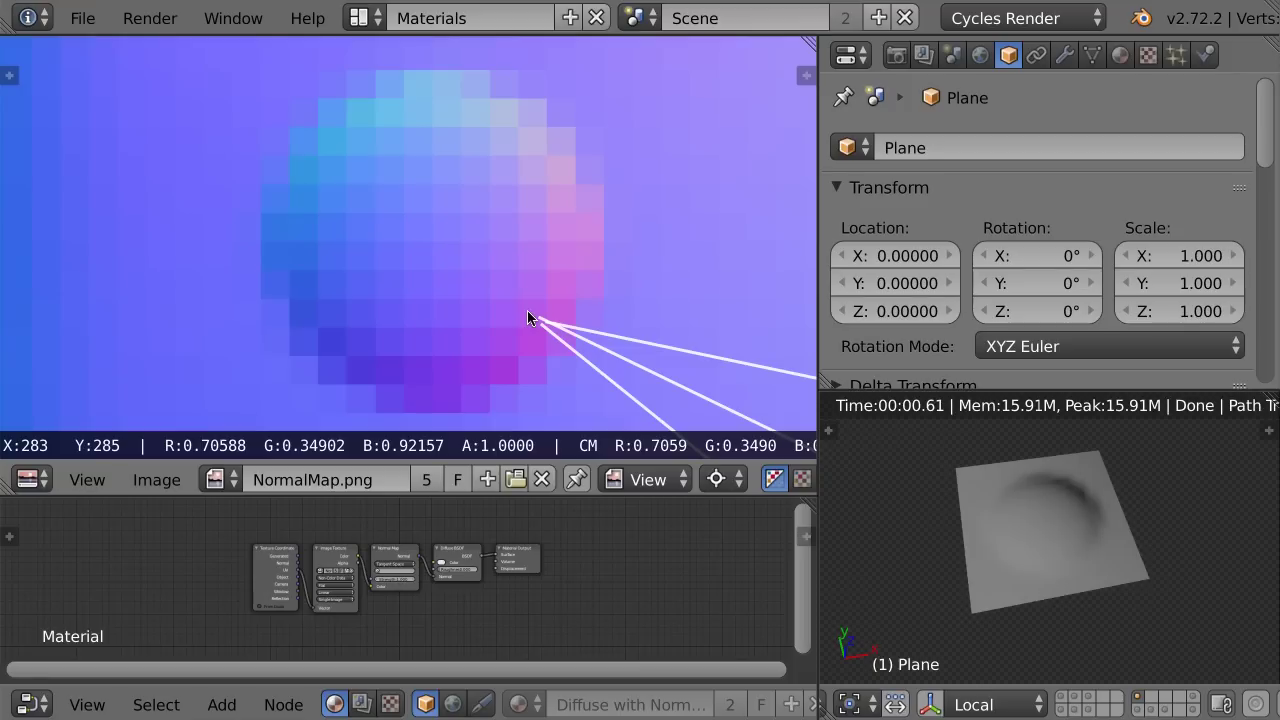
{"action": "left_click_drag", "start_coordinate": [529, 318], "coordinate": [555, 294]}
{"action": "scroll", "coordinate": [565, 308], "scroll_direction": "down", "scroll_amount": 1}
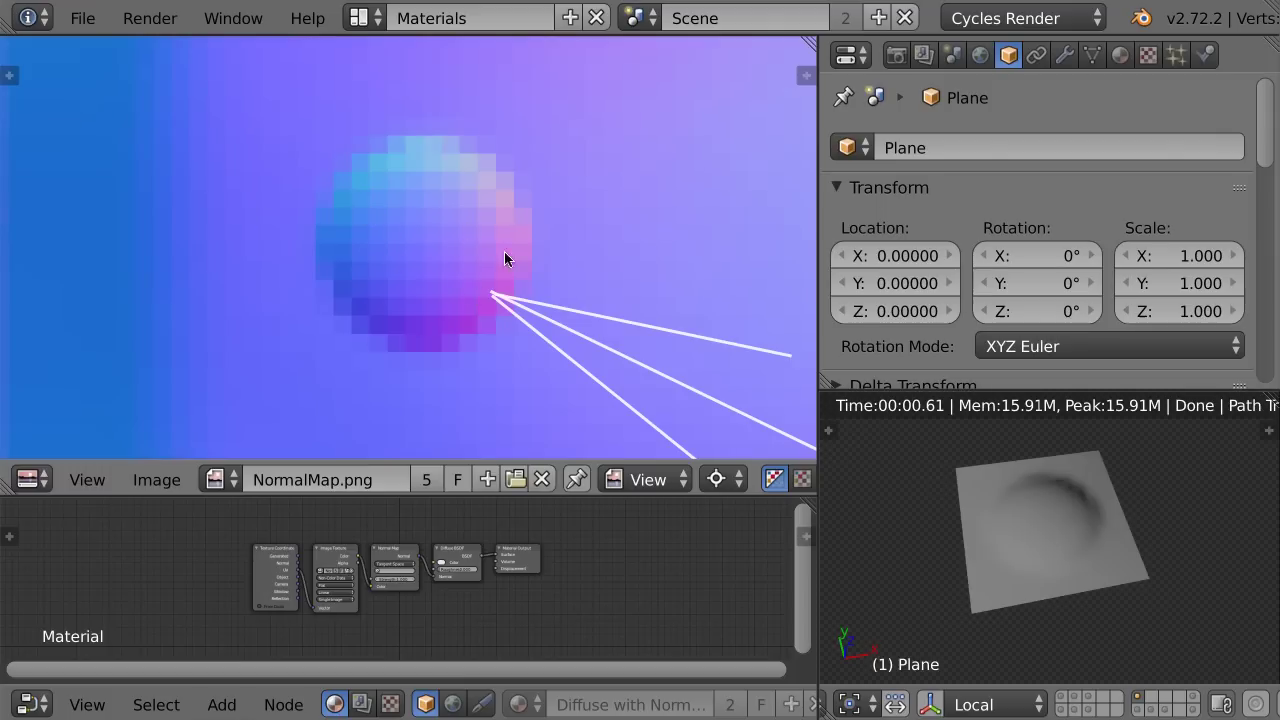
{"action": "key", "text": "F11"}
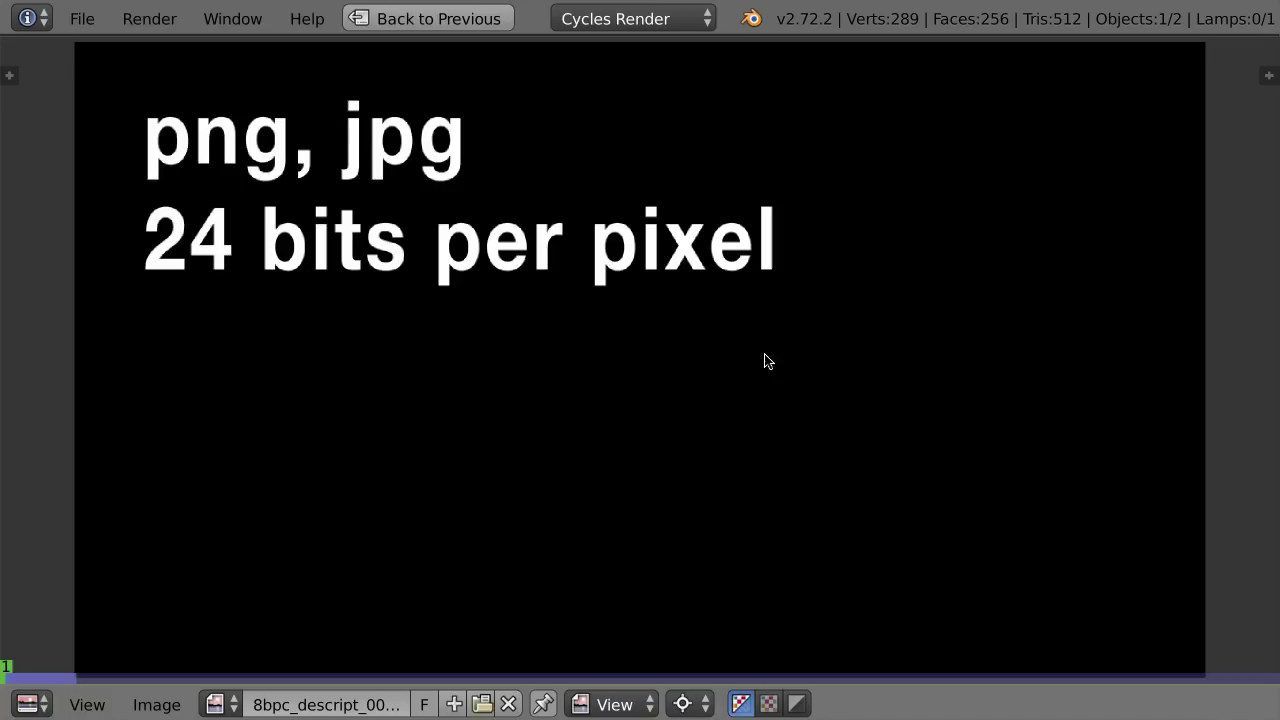
- Step the slides through RGB and 24 / 3 = 8 to the '8 bpc' frame
{"action": "key", "text": "Right"}
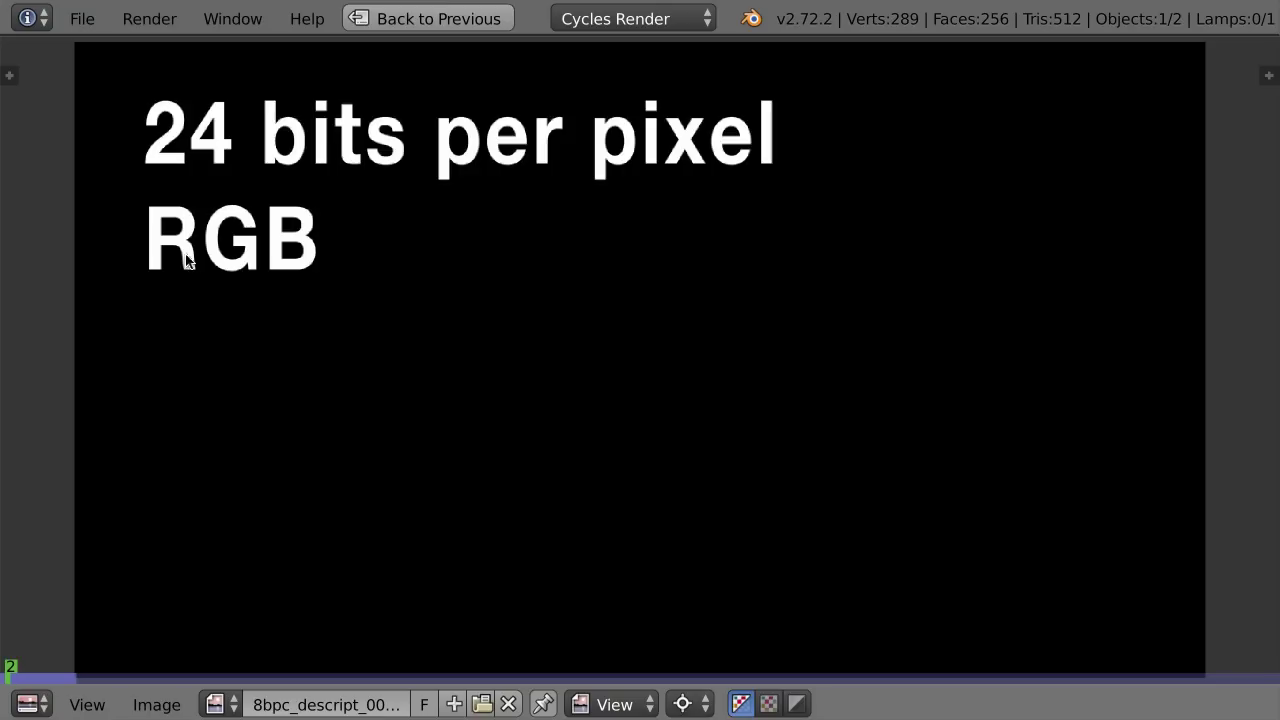
{"action": "key", "text": "Right"}
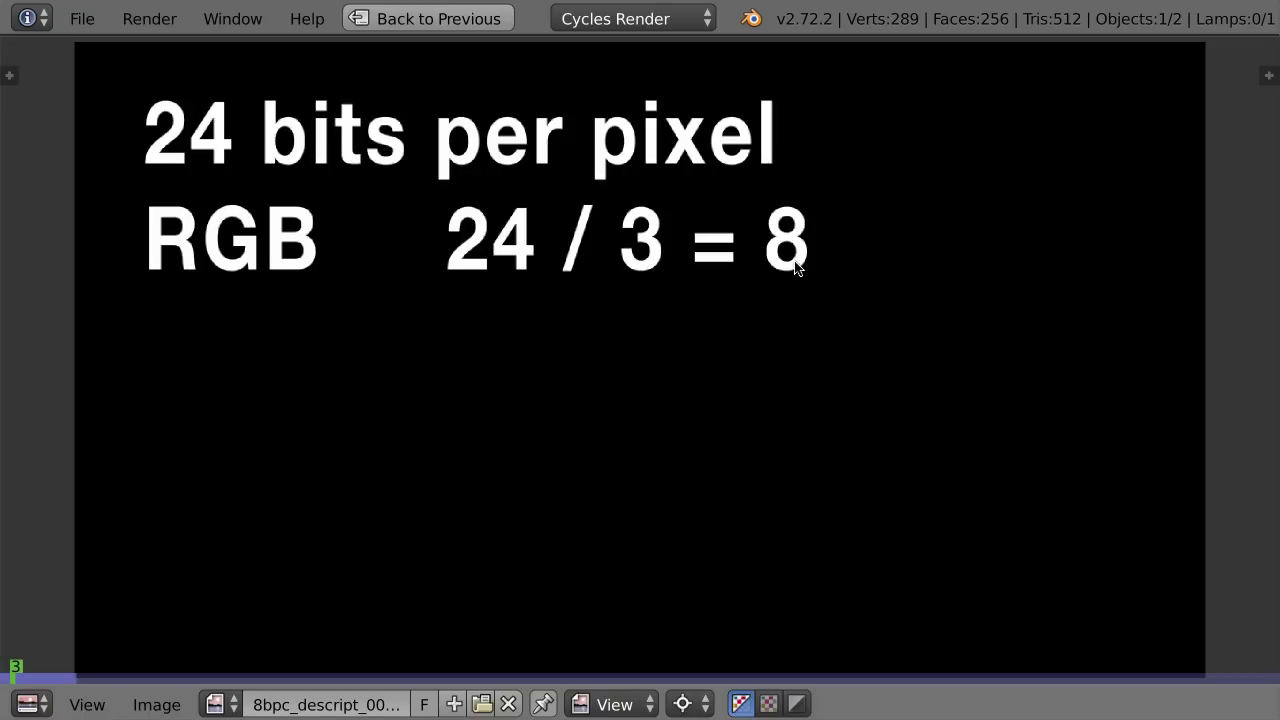
{"action": "key", "text": "Right"}
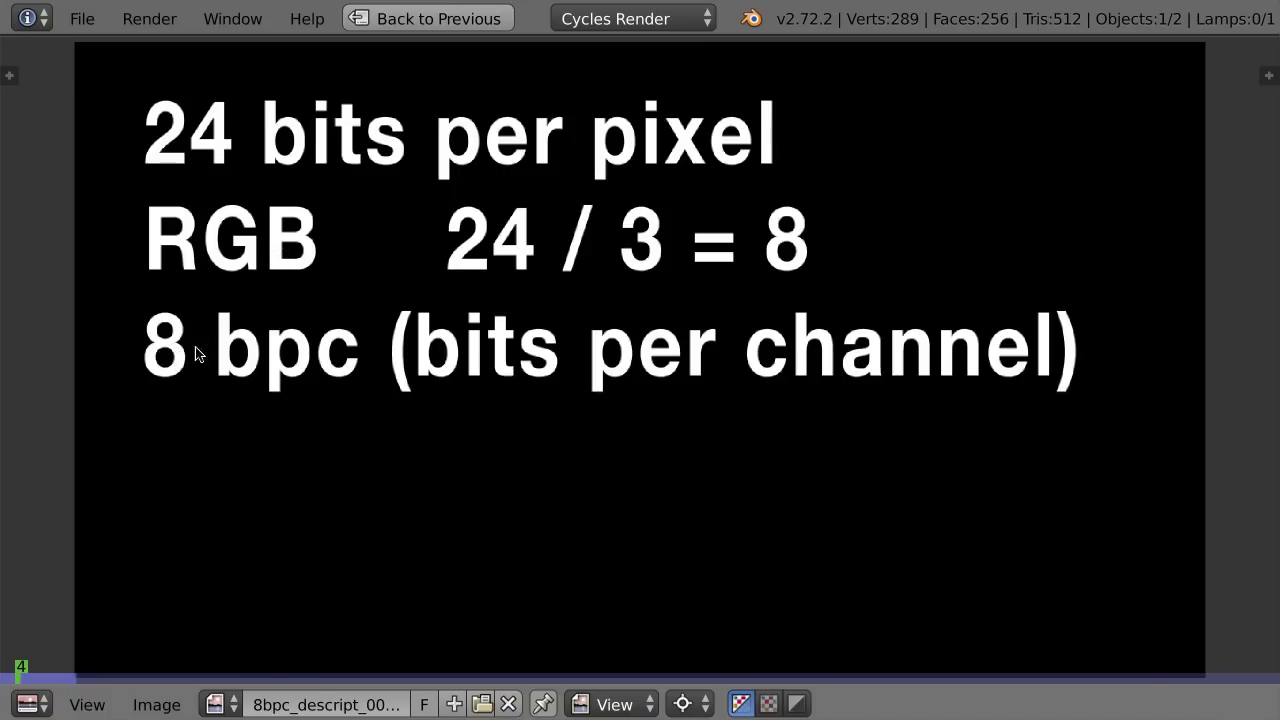
{"action": "key", "text": "Right"}
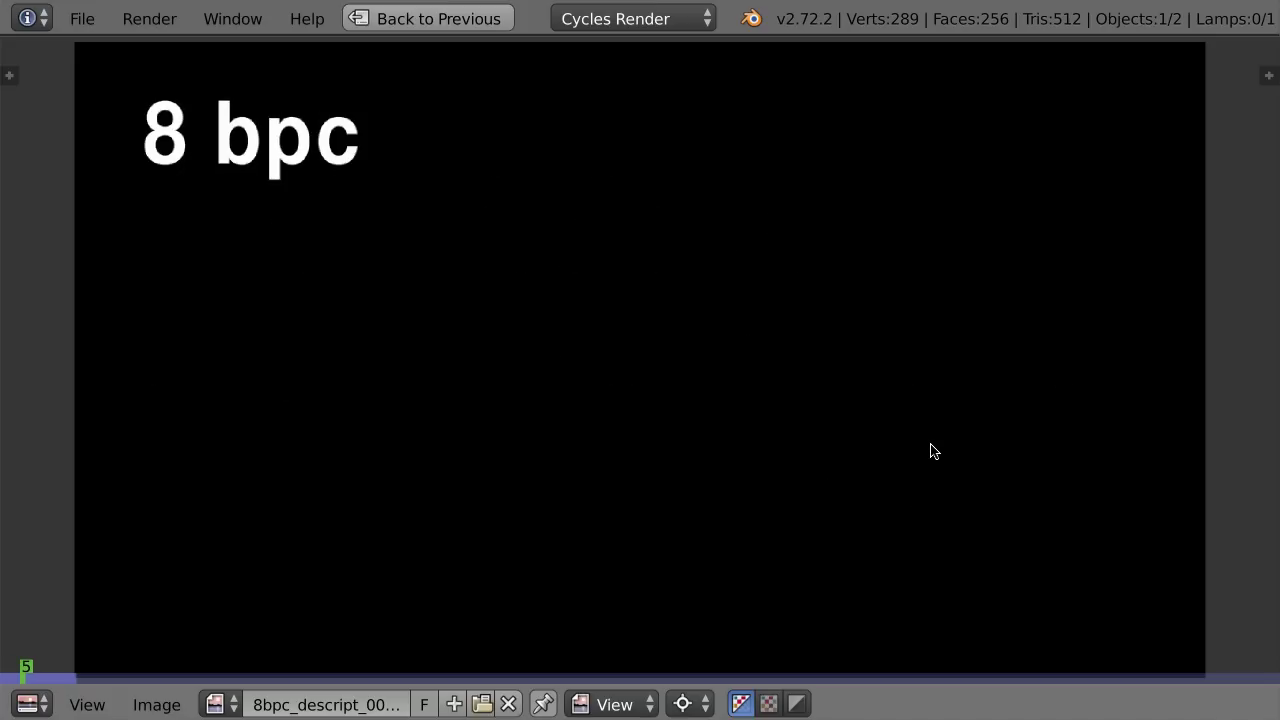
- Advance through the on/off switch frames to the '8 bits' and 2^8 = 256 slide
{"action": "key", "text": "Right"}
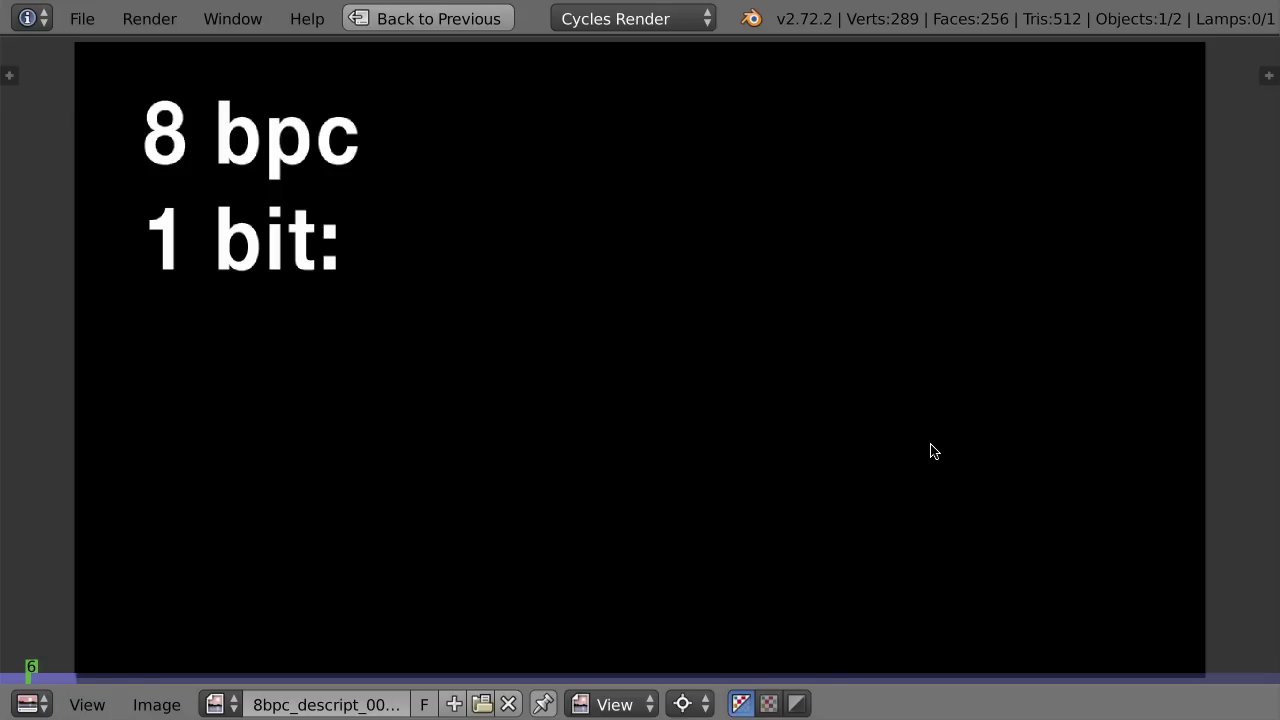
{"action": "key", "text": "Right"}
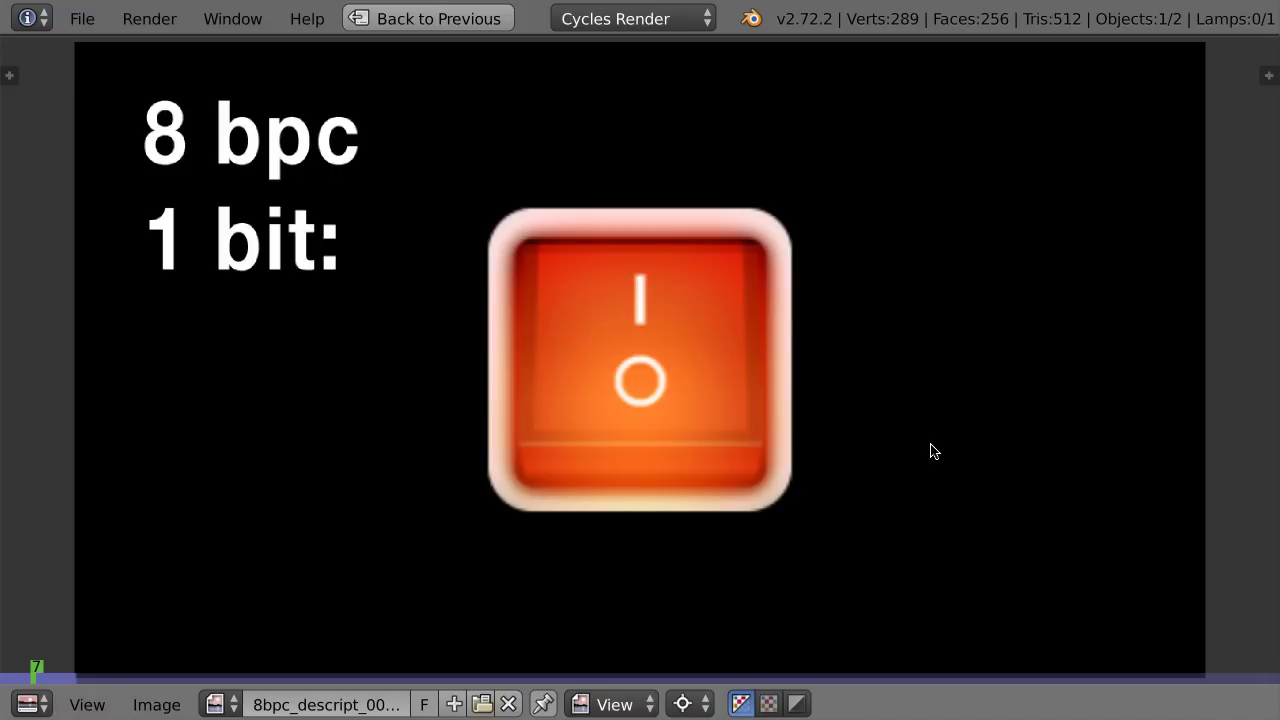
{"action": "key", "text": "Right"}
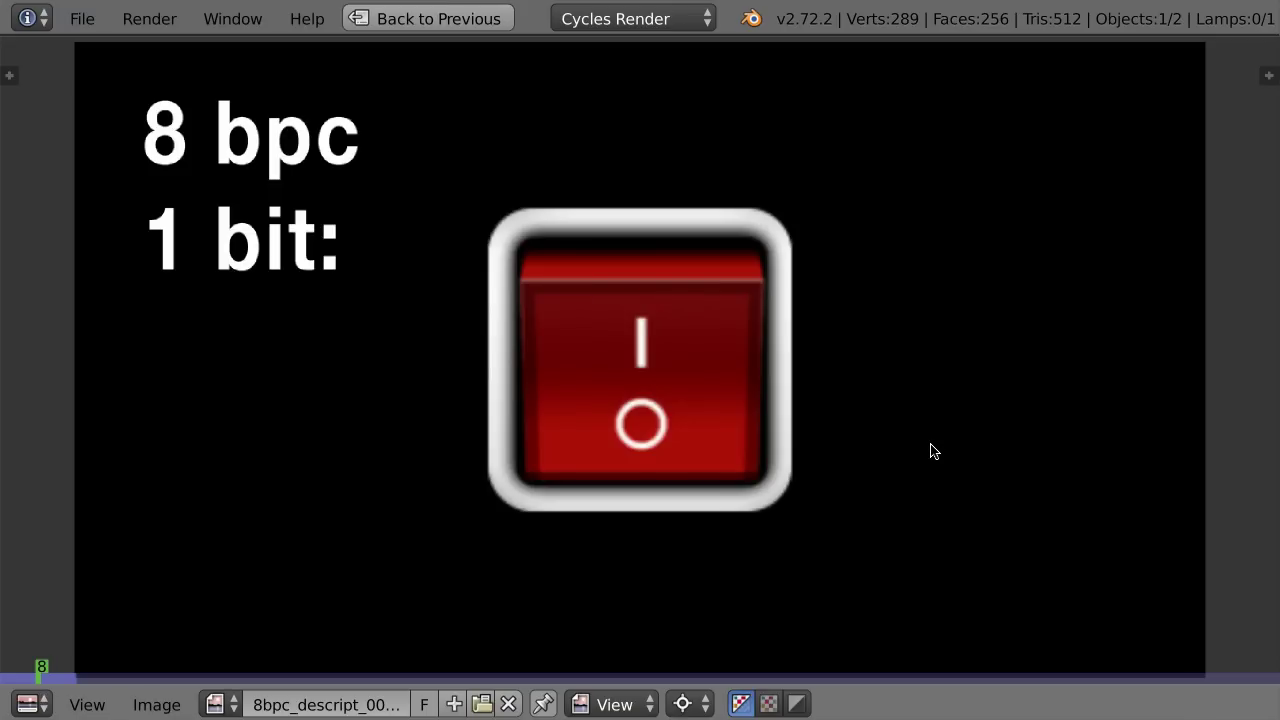
{"action": "key", "text": "Right"}
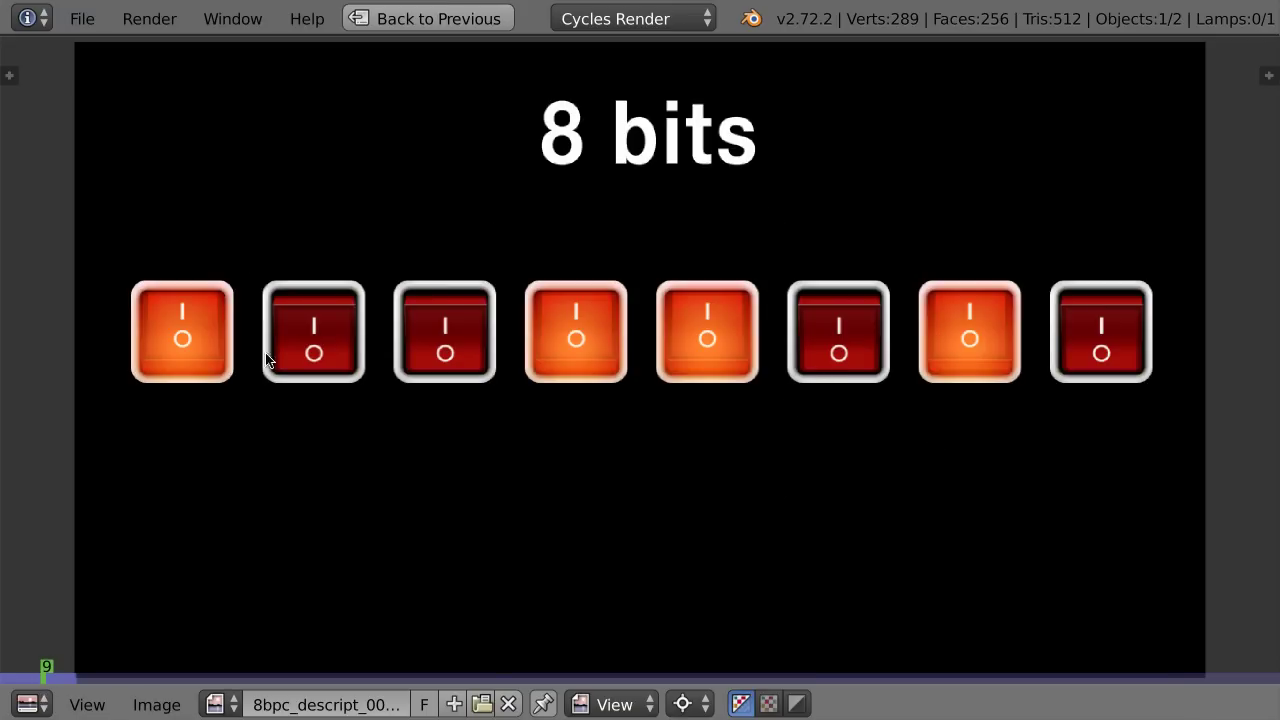
{"action": "key", "text": "Right"}
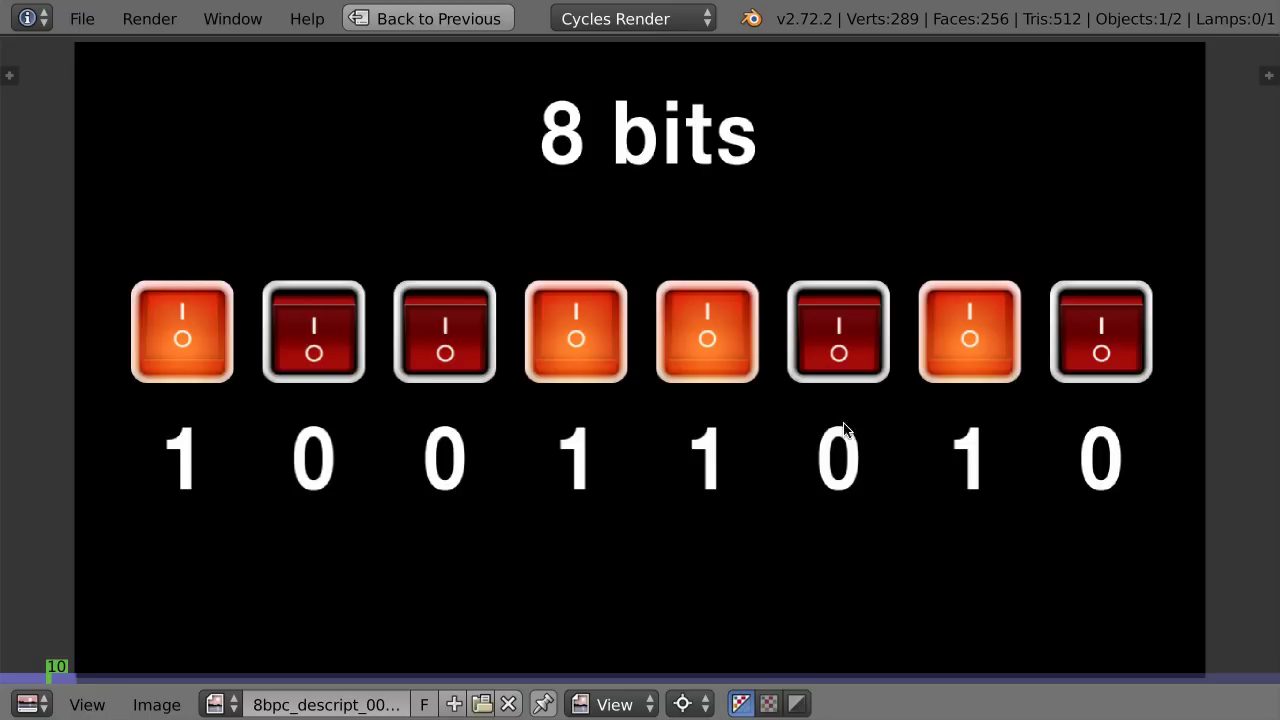
{"action": "key", "text": "Right"}
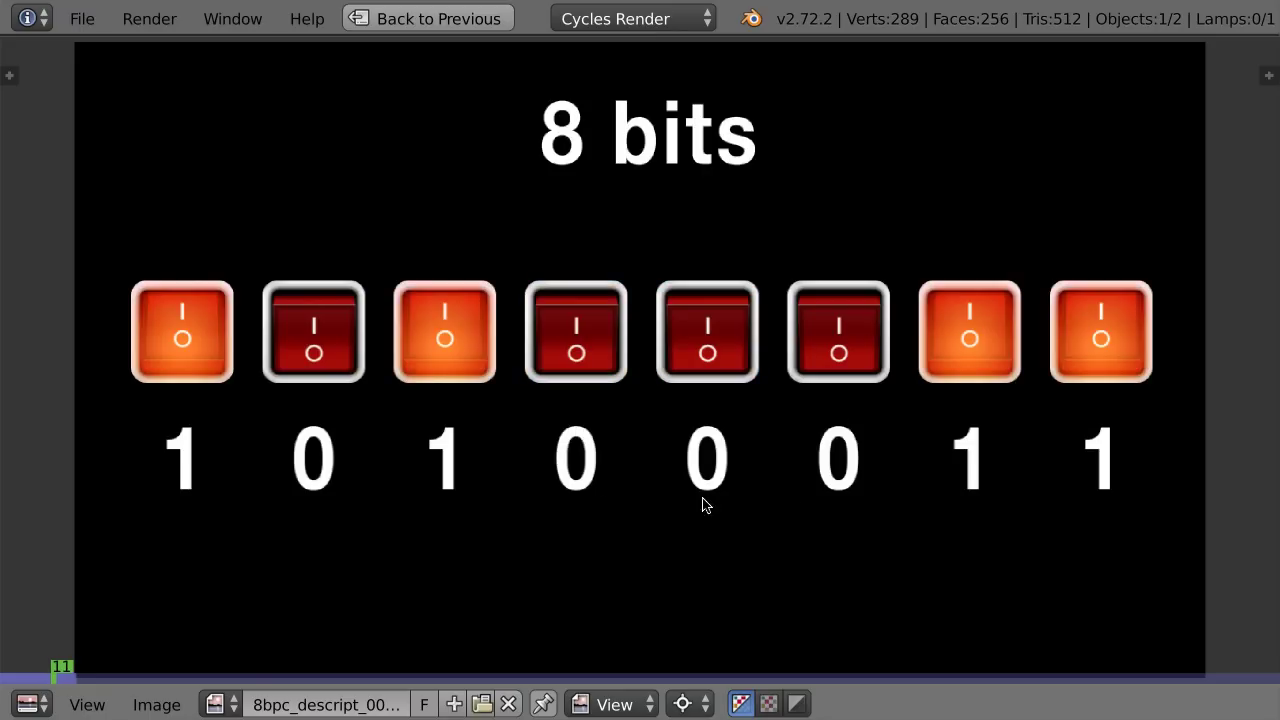
{"action": "key", "text": "Right"}
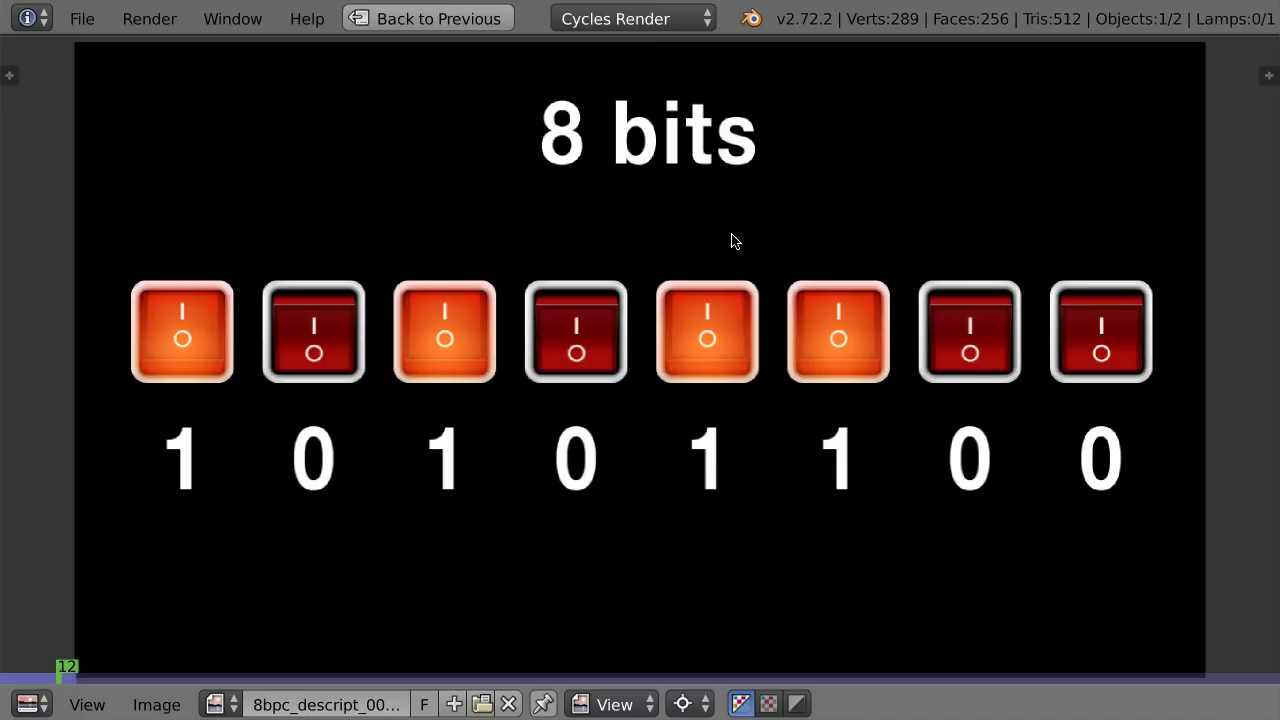
{"action": "key", "text": "Right"}
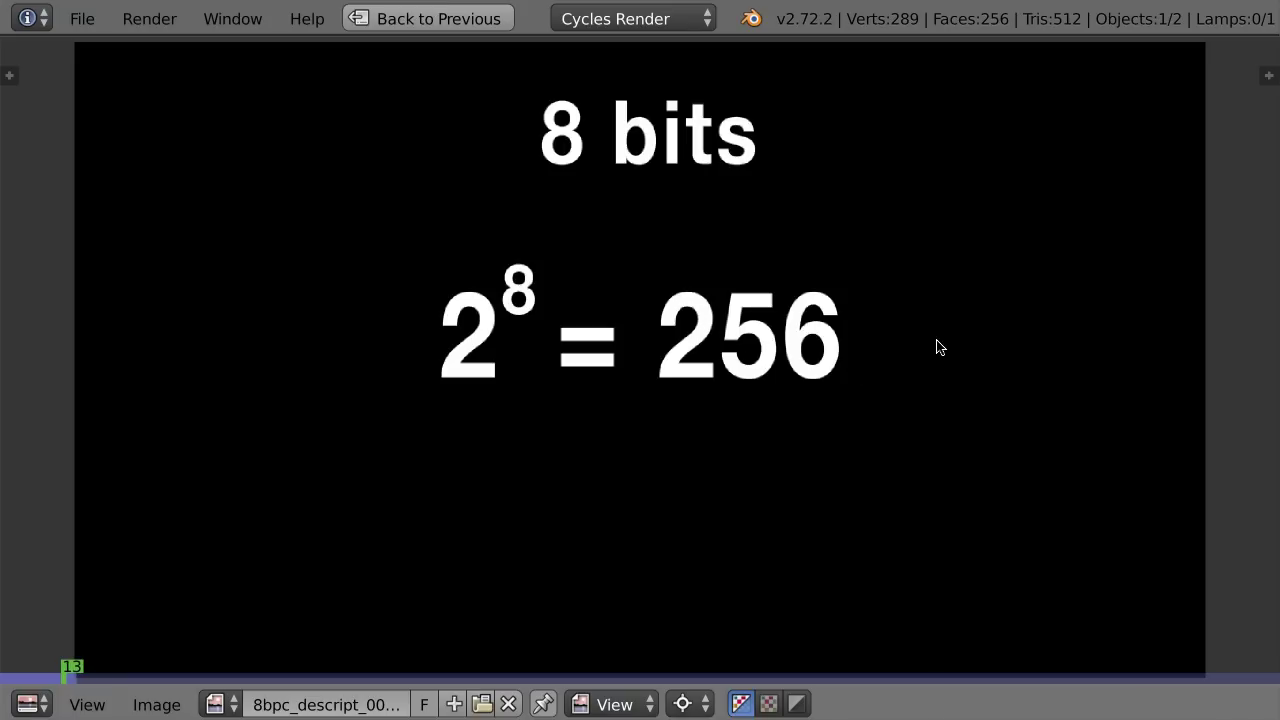
- Advance the slides to show the 0–255, percentage and 0–1 ranges
{"action": "key", "text": "Right"}
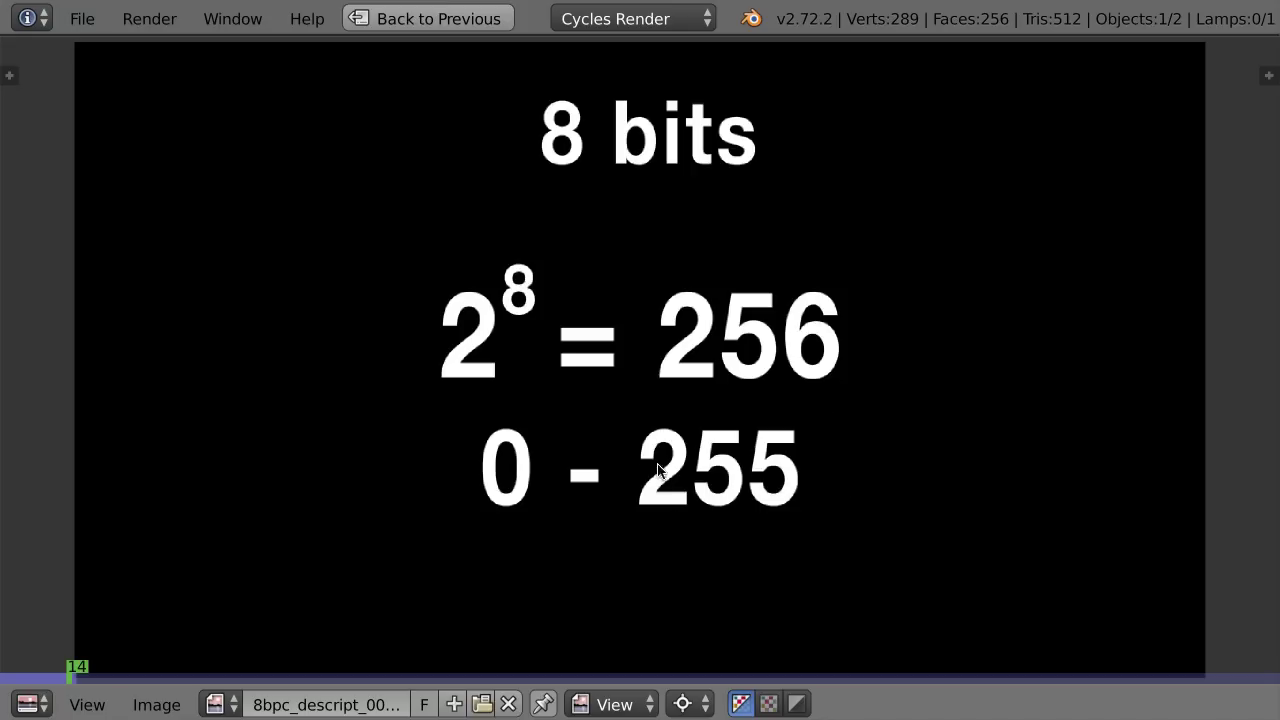
{"action": "key", "text": "Right"}
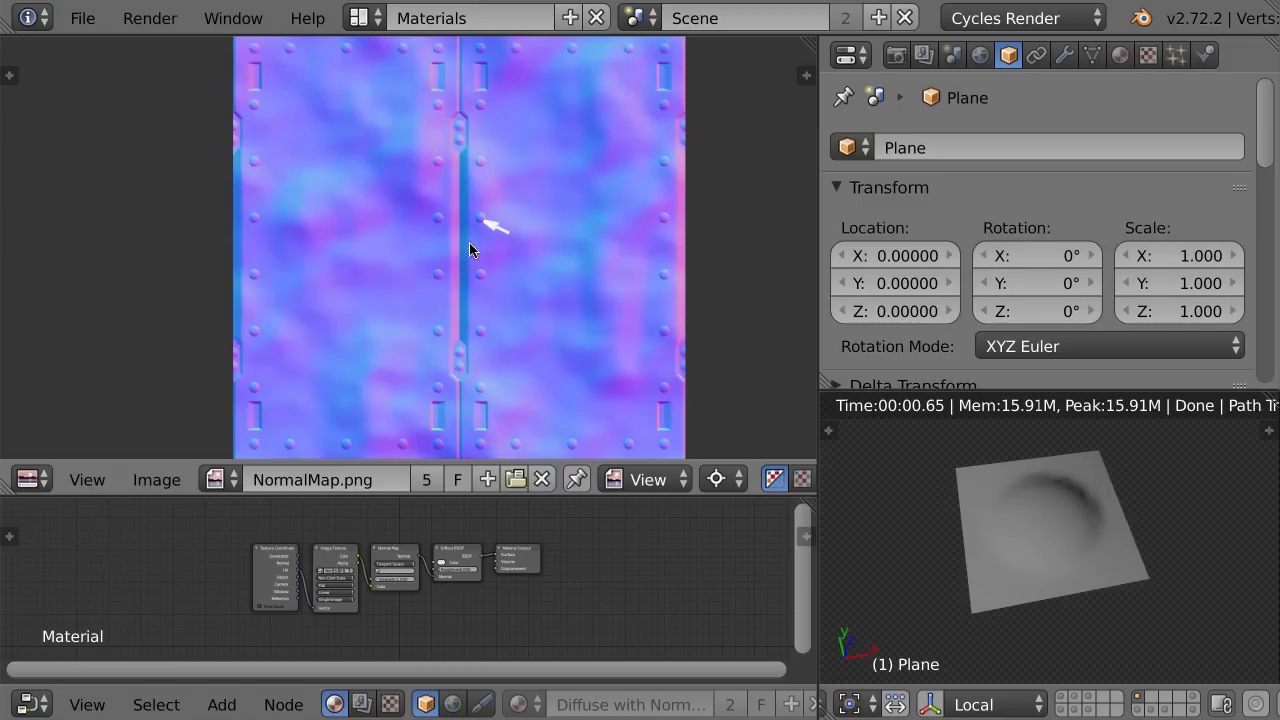
- Zoom in on the rivet in NormalMap.png and sample the pixel at the arrow tip
{"action": "scroll", "coordinate": [507, 254], "scroll_direction": "up", "scroll_amount": 4}
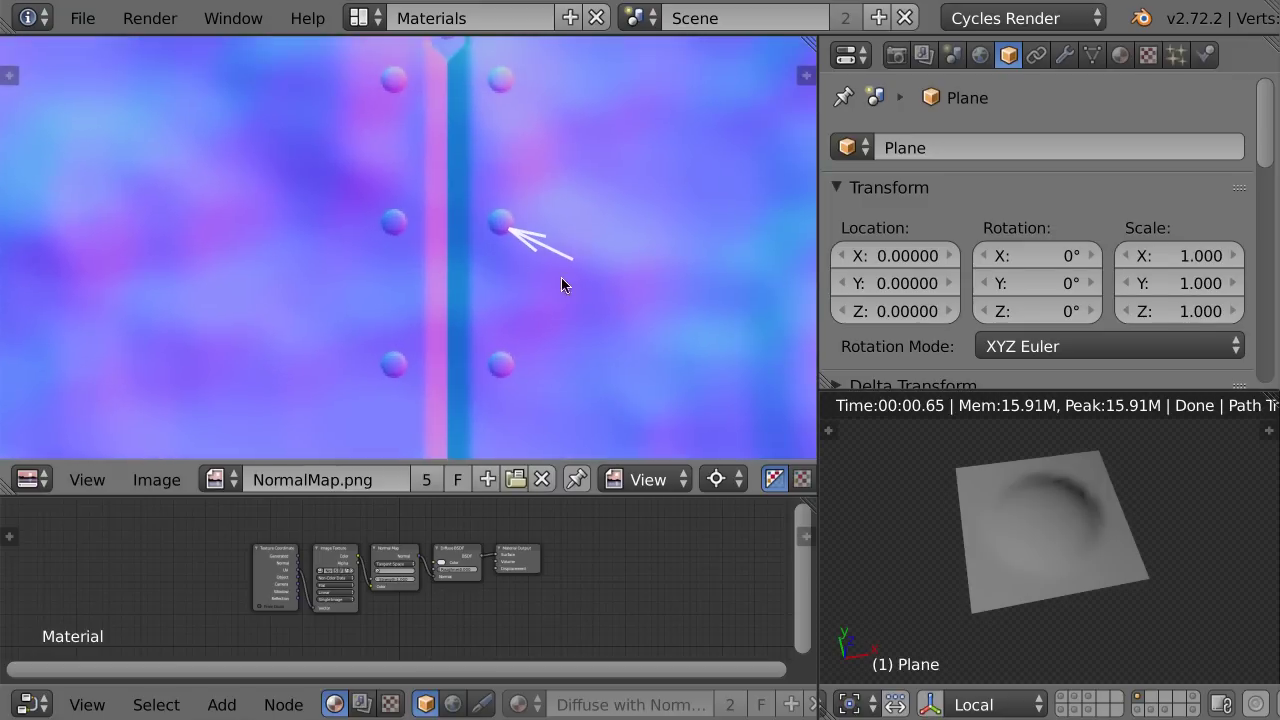
{"action": "scroll", "coordinate": [561, 277], "scroll_direction": "up", "scroll_amount": 3}
{"action": "scroll", "coordinate": [457, 274], "scroll_direction": "up", "scroll_amount": 2}
{"action": "scroll", "coordinate": [517, 240], "scroll_direction": "up", "scroll_amount": 2}
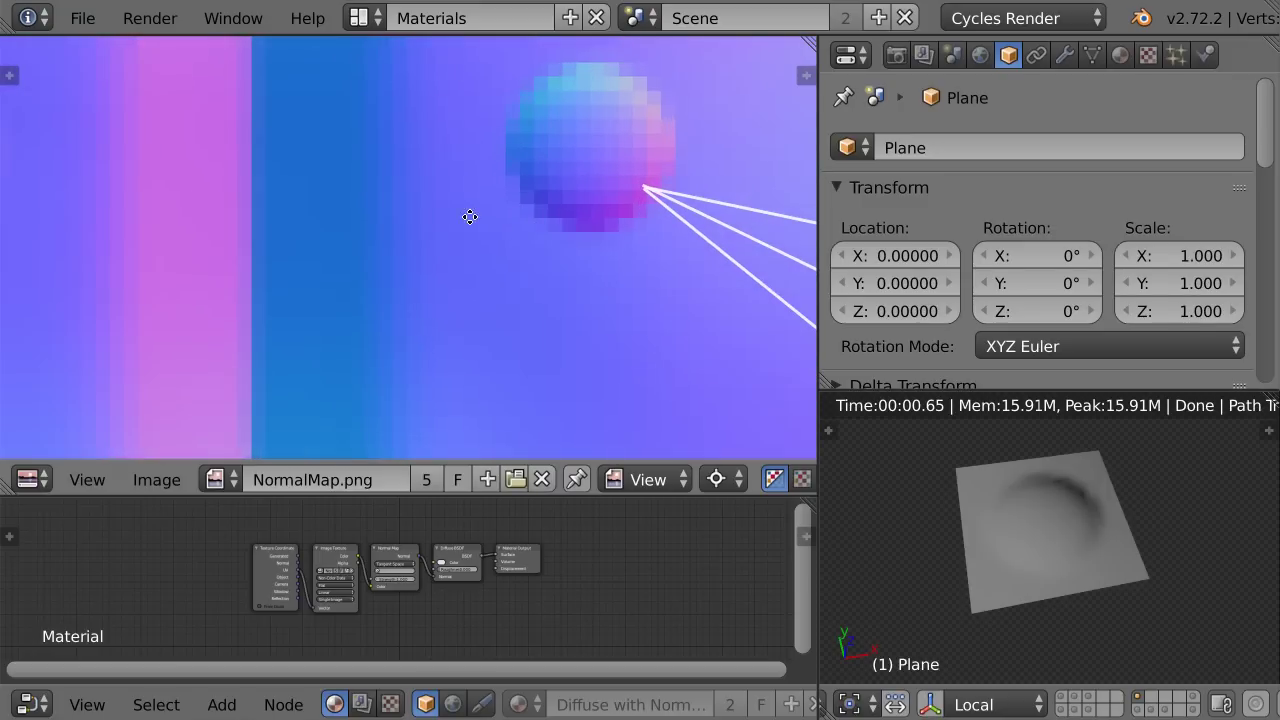
{"action": "scroll", "coordinate": [480, 260], "scroll_direction": "up", "scroll_amount": 1}
{"action": "scroll", "coordinate": [528, 224], "scroll_direction": "up", "scroll_amount": 2}
{"action": "left_click", "coordinate": [528, 224]}
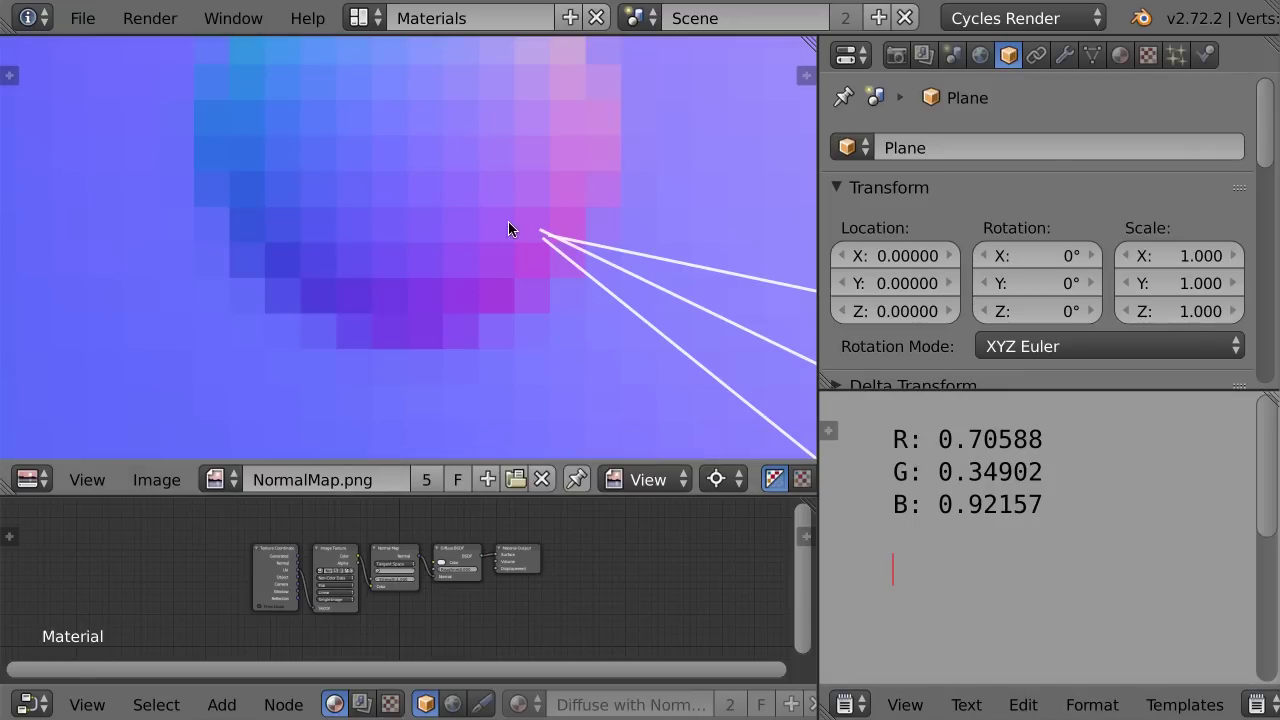
- Sample the arrow-tip pixel, note the formula 'V / 2 + 0.5', and maximize the node tree
{"action": "left_click", "coordinate": [533, 231]}
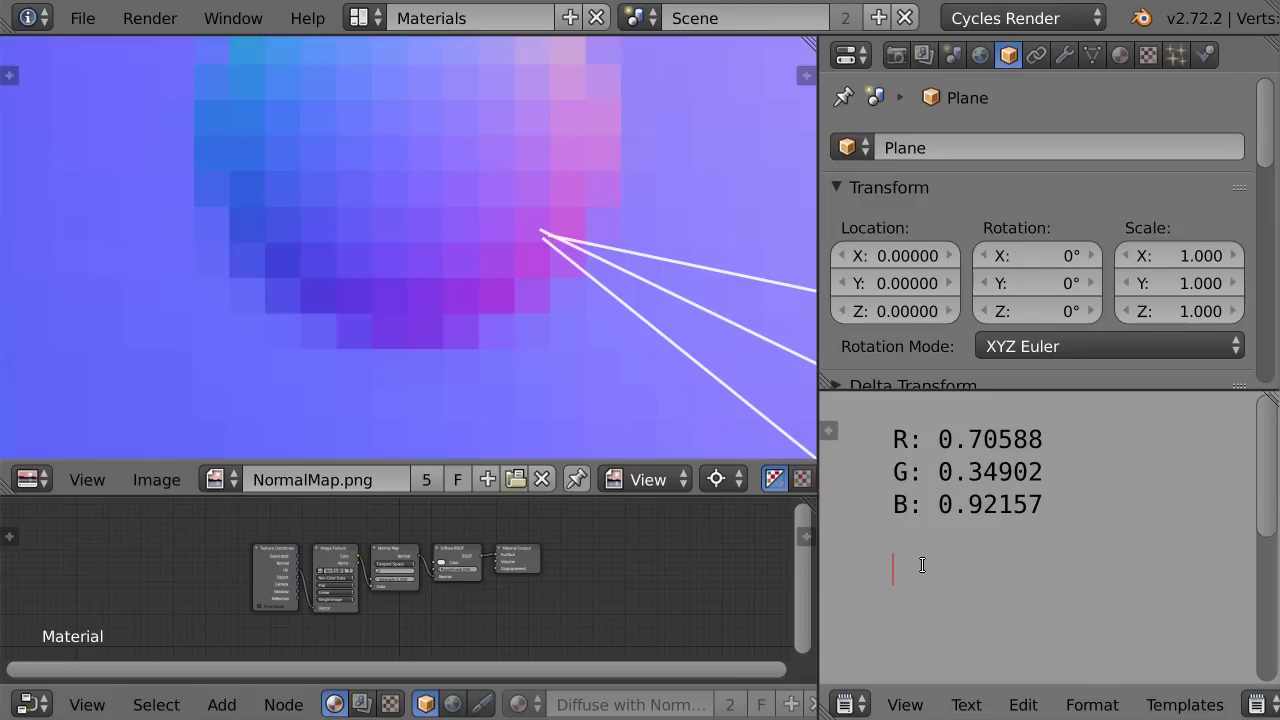
{"action": "type", "text": "V"}
{"action": "type", "text": " / 2"}
{"action": "type", "text": "+ 0.5"}
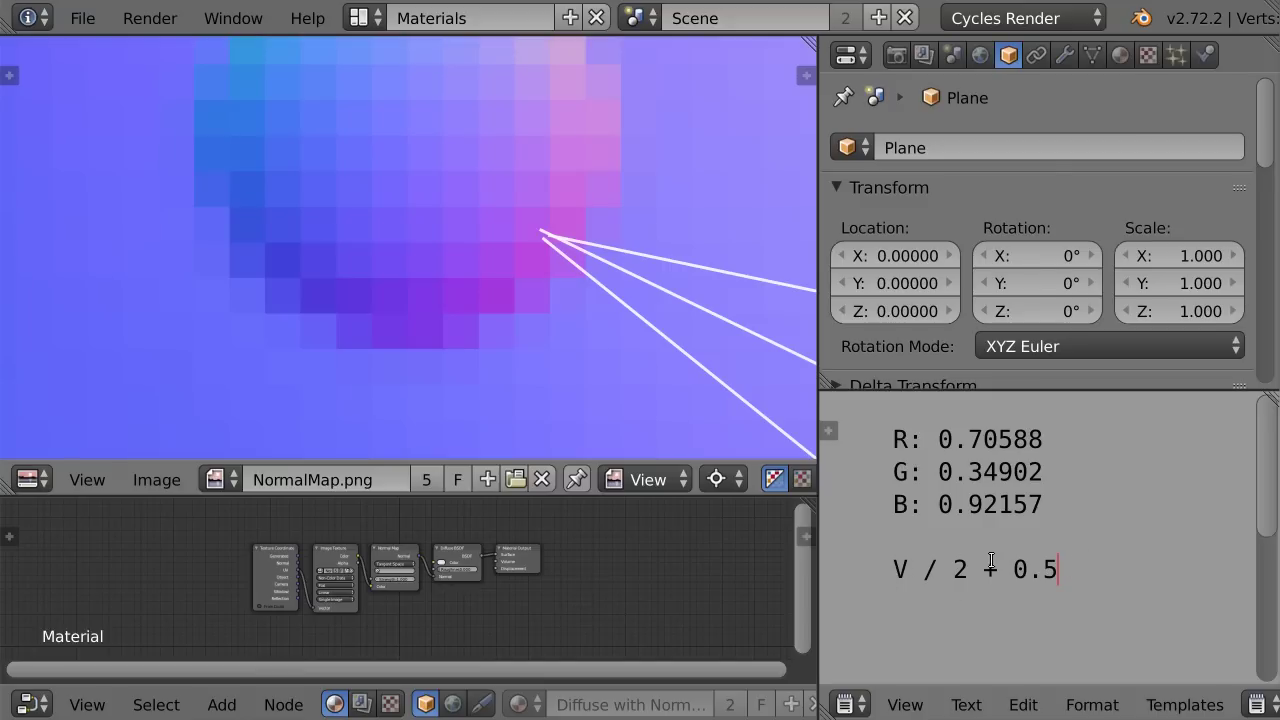
{"action": "key", "text": "ctrl+Up"}
- Try moving the Normal Map node and dragging a link from the Image Texture color, then cancel both
{"action": "left_click", "coordinate": [635, 230]}
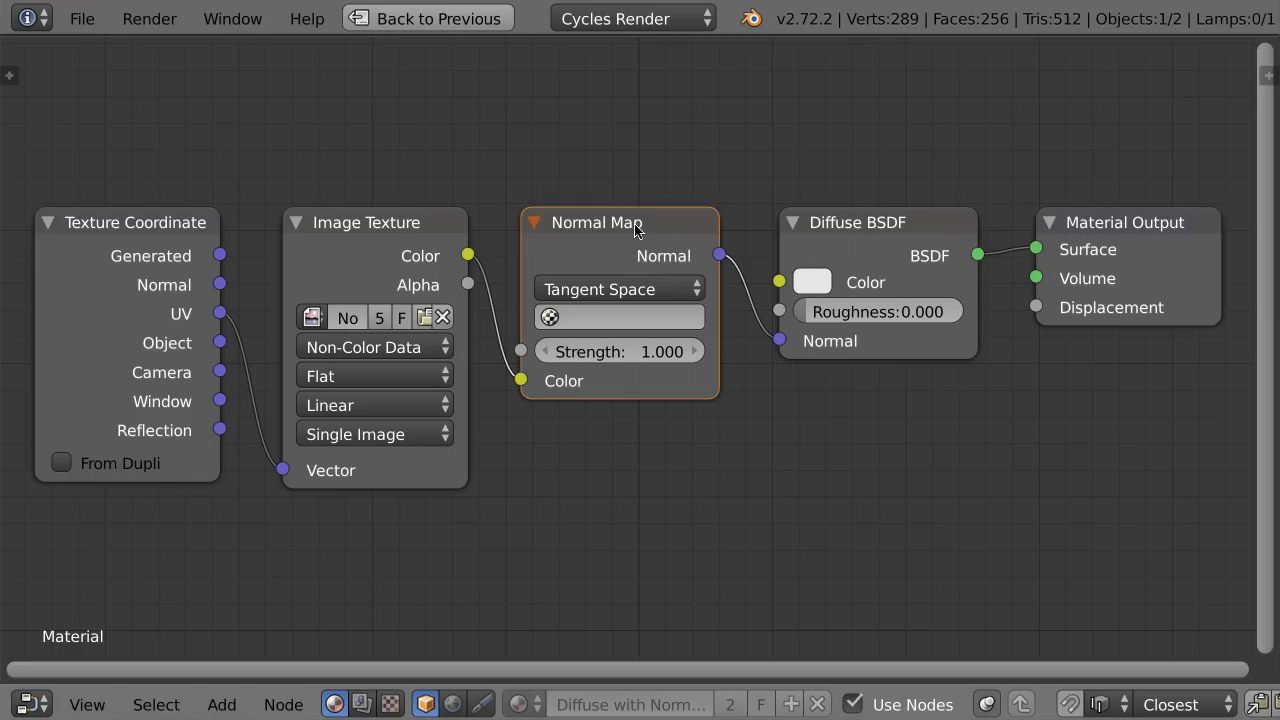
{"action": "key", "text": "g"}
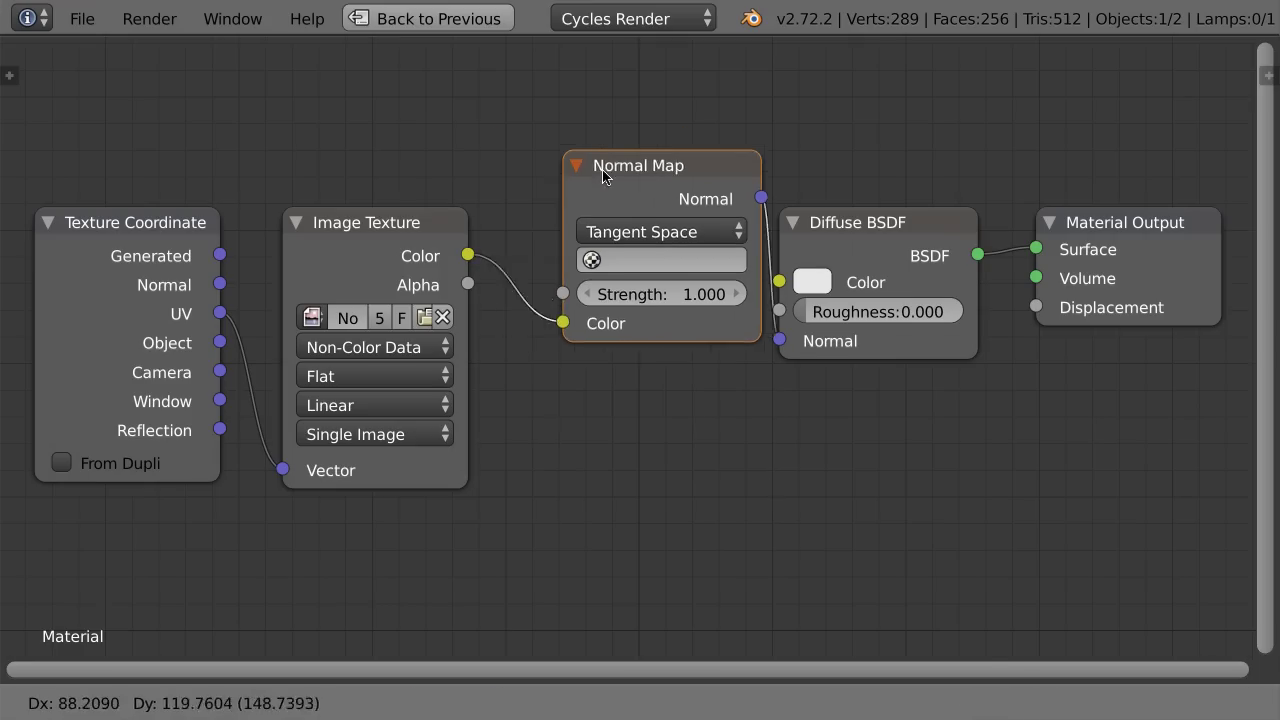
{"action": "key", "text": "Escape"}
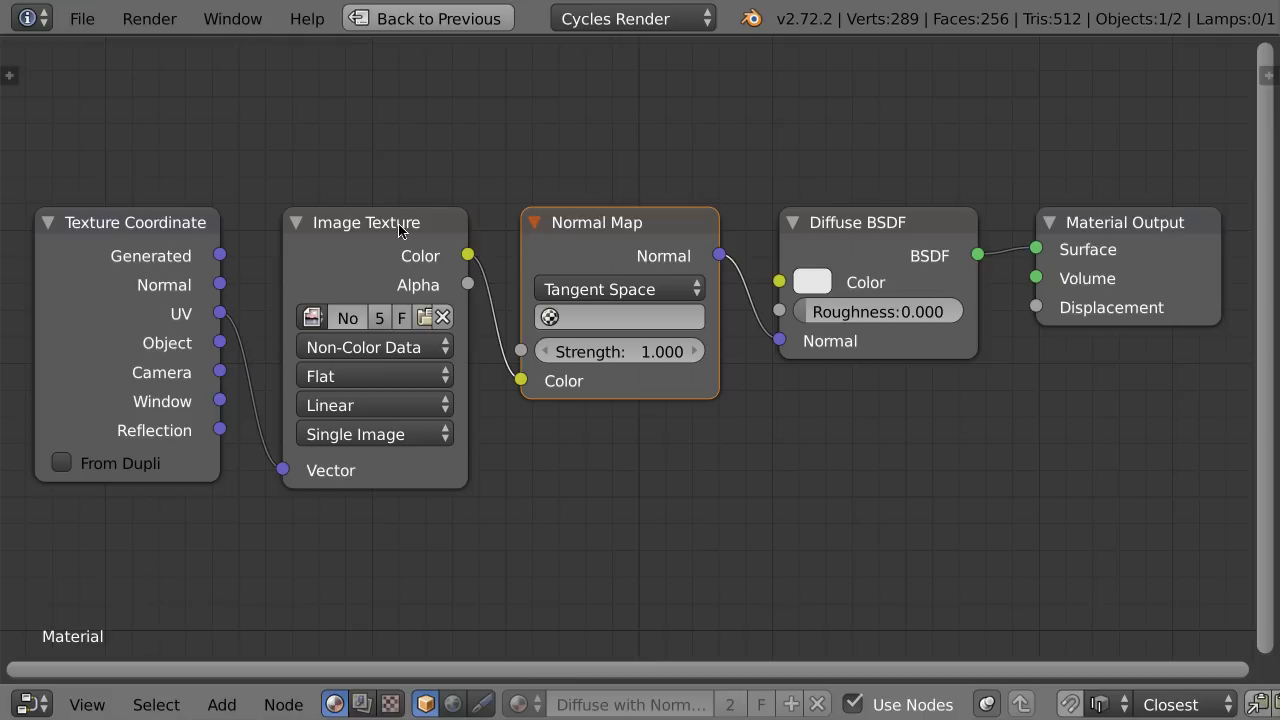
{"action": "left_click", "coordinate": [398, 230]}
{"action": "mouse_move", "coordinate": [468, 255]}
{"action": "left_mouse_down"}
{"action": "mouse_move", "coordinate": [585, 290]}
{"action": "mouse_move", "coordinate": [600, 220]}
{"action": "left_mouse_up"}
{"action": "left_click", "coordinate": [620, 222]}
- Reselect the Normal Map node, restore the split layout, and start a note line 'C * 2'
{"action": "left_click", "coordinate": [889, 220]}
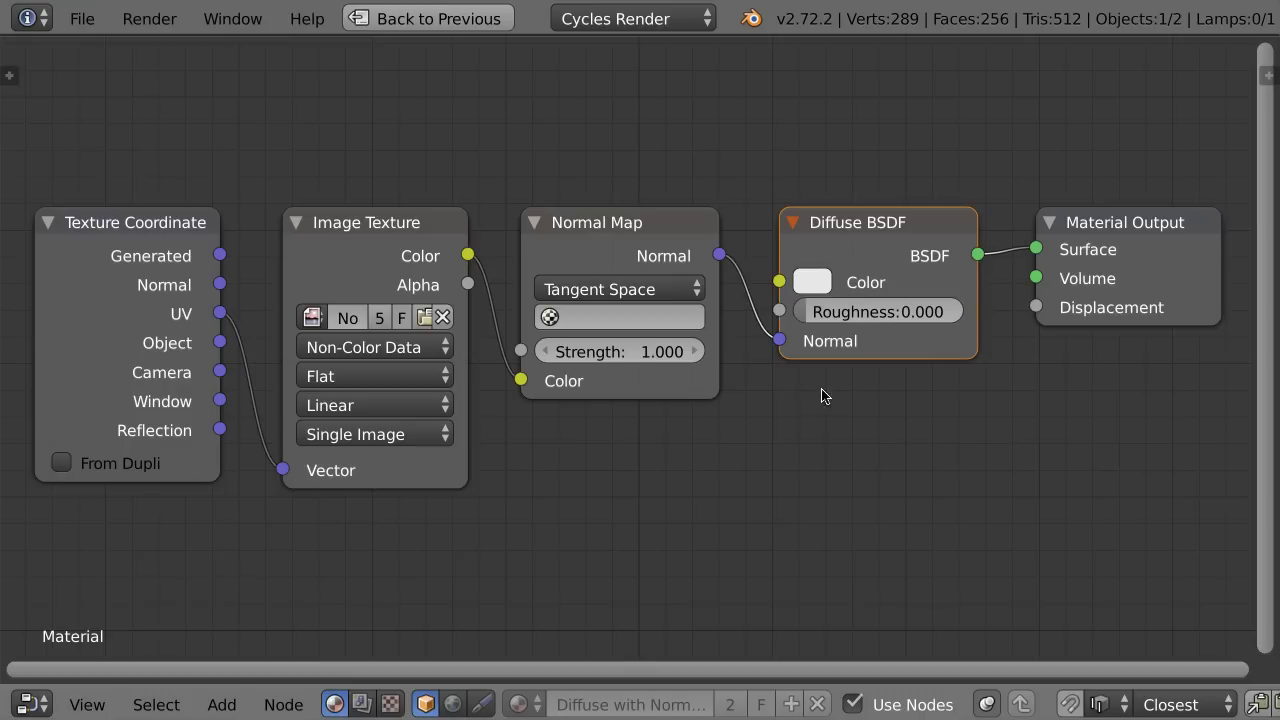
{"action": "left_click", "coordinate": [889, 443]}
{"action": "left_click", "coordinate": [594, 238]}
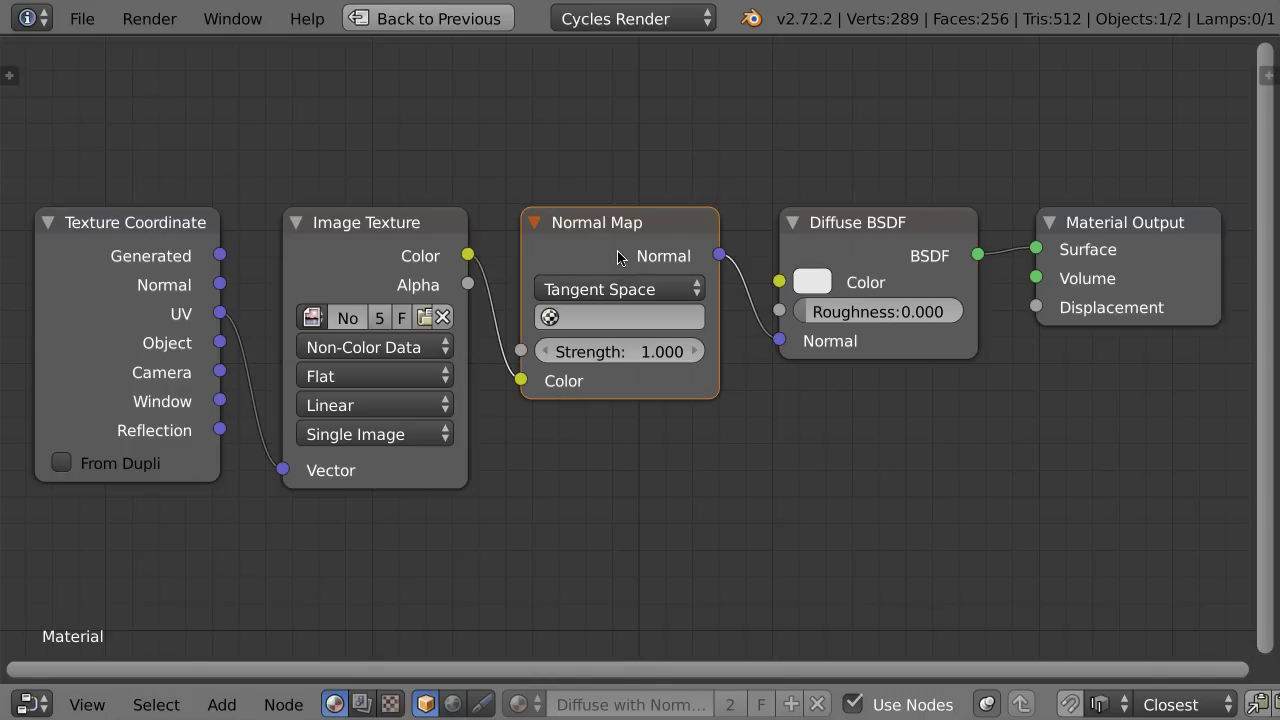
{"action": "key", "text": "ctrl+Up"}
{"action": "type", "text": "C"}
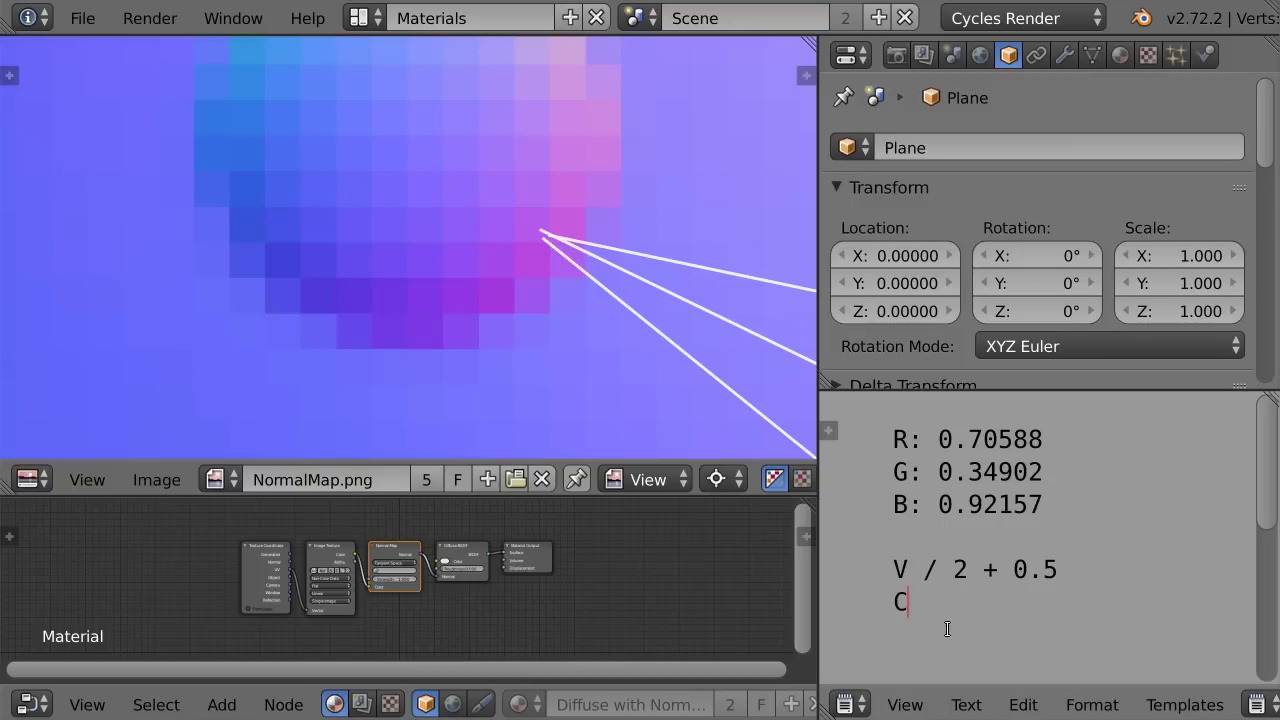
{"action": "type", "text": " * 2"}
- Complete the note as 'C * 2 - 1' and sample a normal-map pixel's RGBA values
{"action": "type", "text": "- 1"}
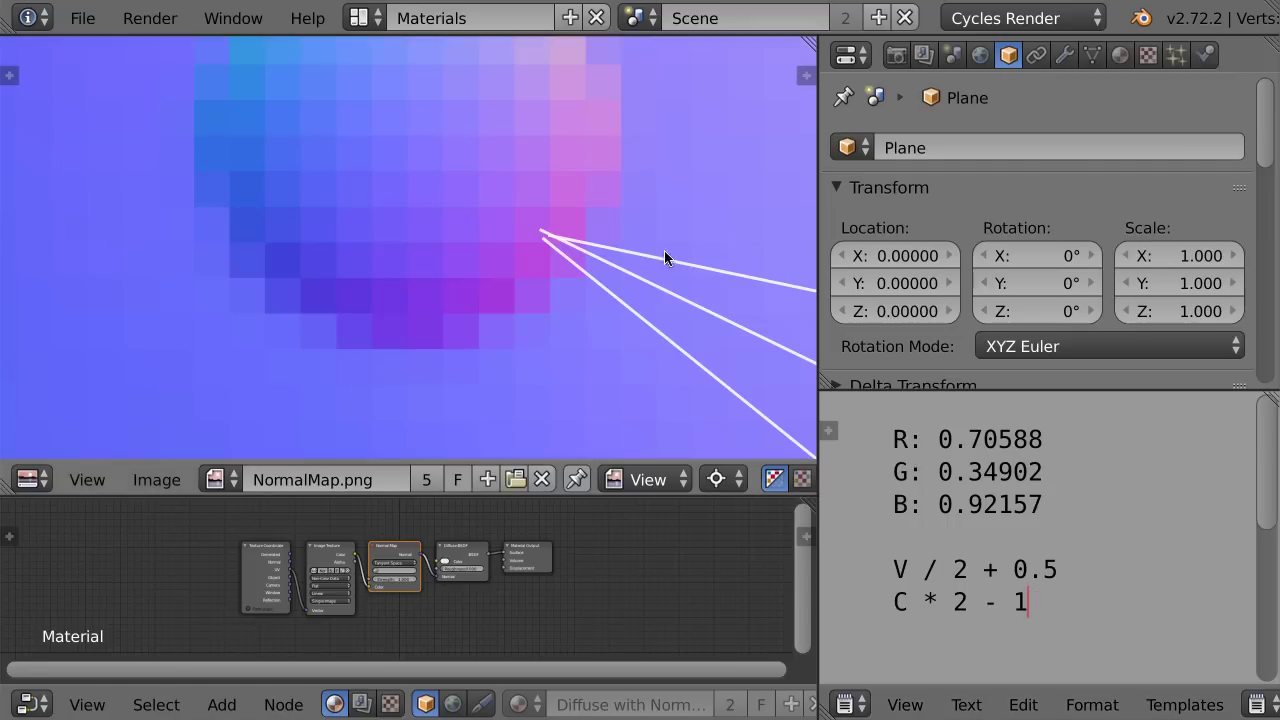
{"action": "left_click", "coordinate": [524, 219]}
{"action": "left_click", "coordinate": [530, 228]}
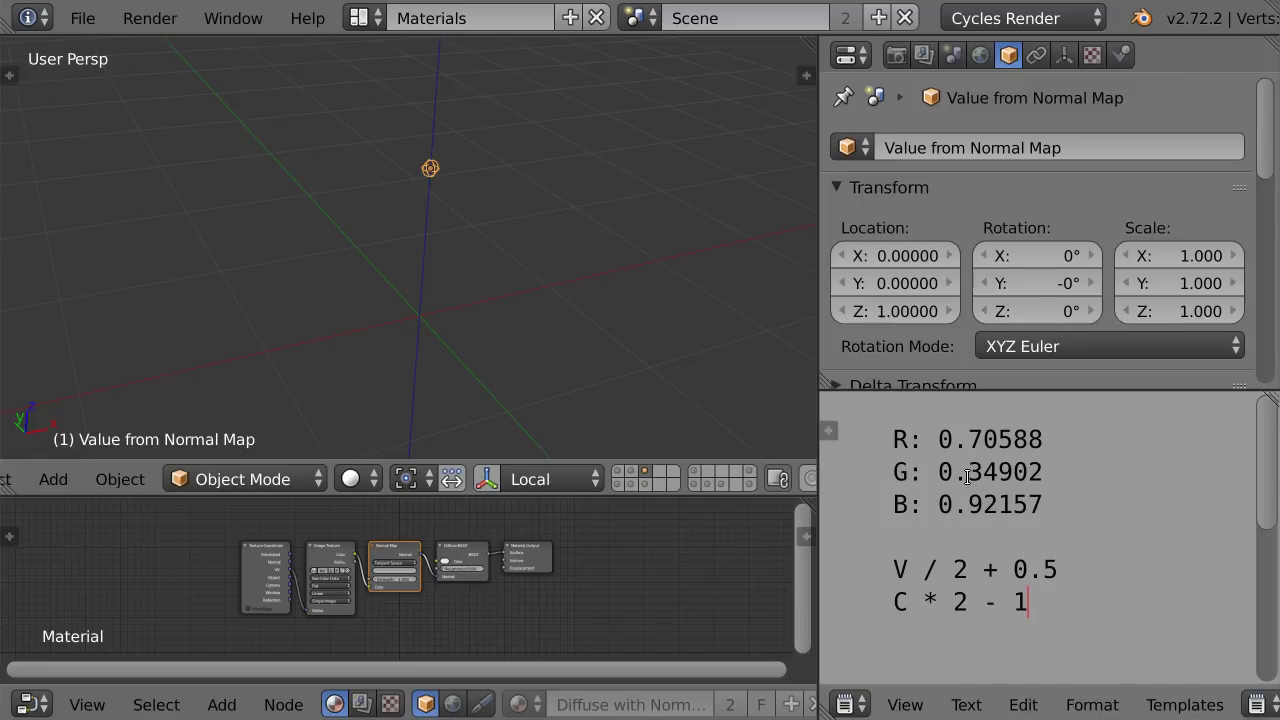
- Paste the pixel values 0.70588, 0.34902, 0.92157 into the empty's X, Y, Z location
{"action": "left_click_drag", "start_coordinate": [938, 439], "coordinate": [1038, 439]}
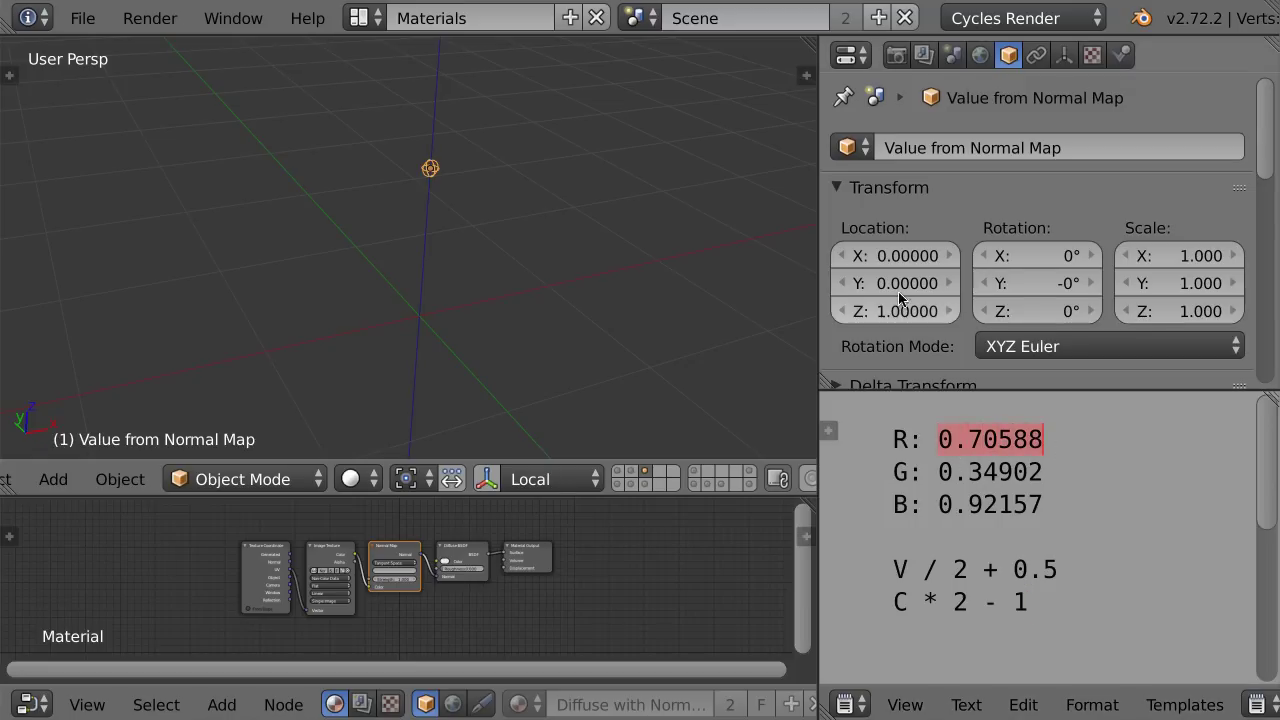
{"action": "type", "text": "0.70588"}
{"action": "left_click_drag", "start_coordinate": [938, 471], "coordinate": [1042, 471]}
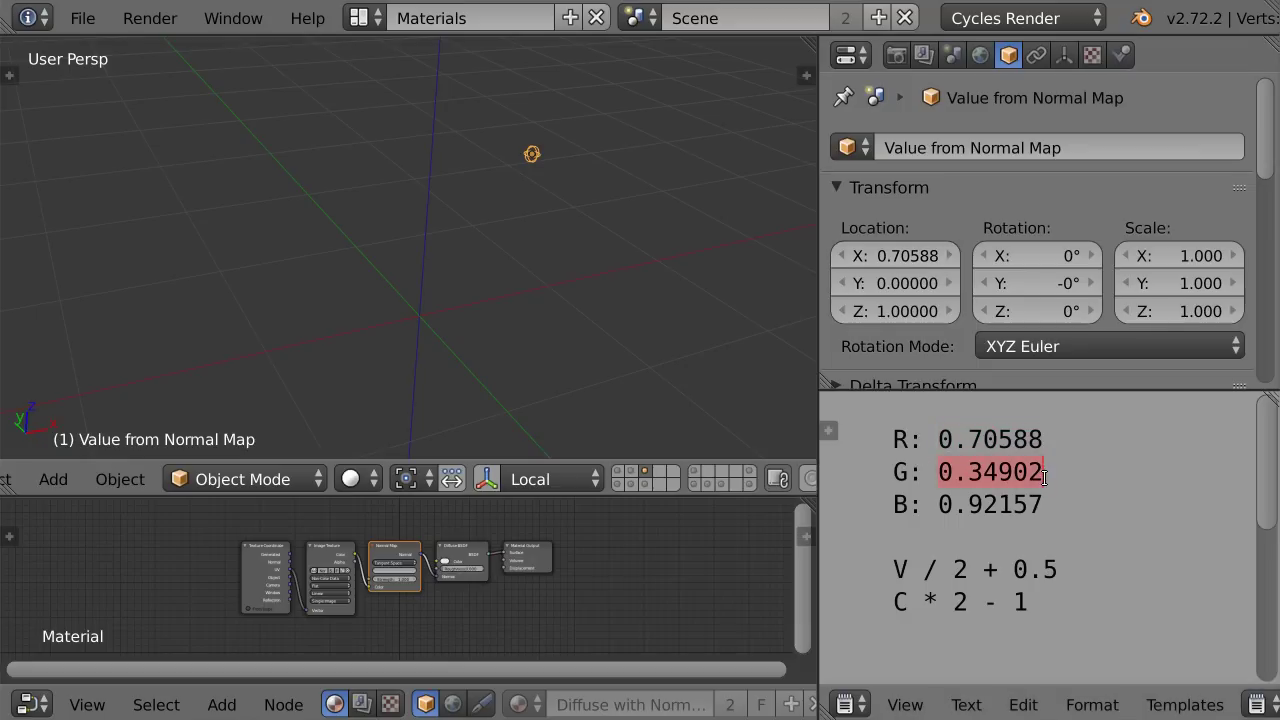
{"action": "type", "text": "0.34902"}
{"action": "left_click_drag", "start_coordinate": [938, 504], "coordinate": [1042, 504]}
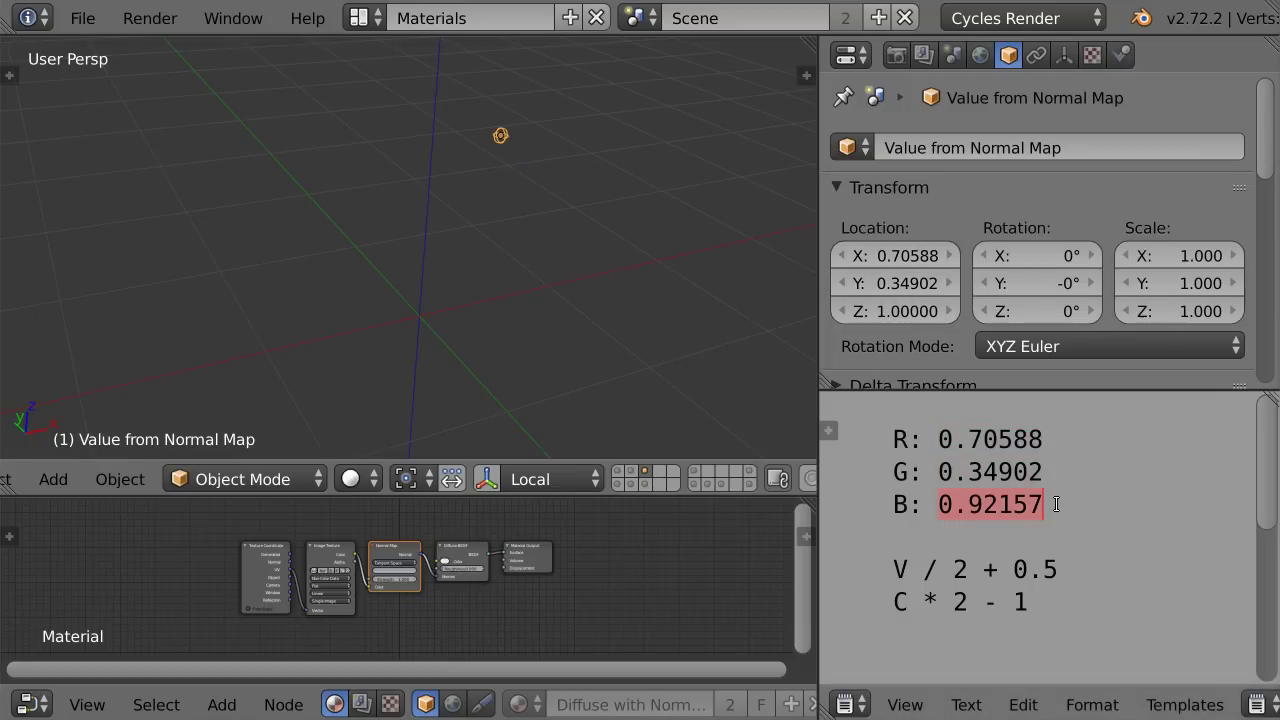
{"action": "type", "text": "0.92157"}
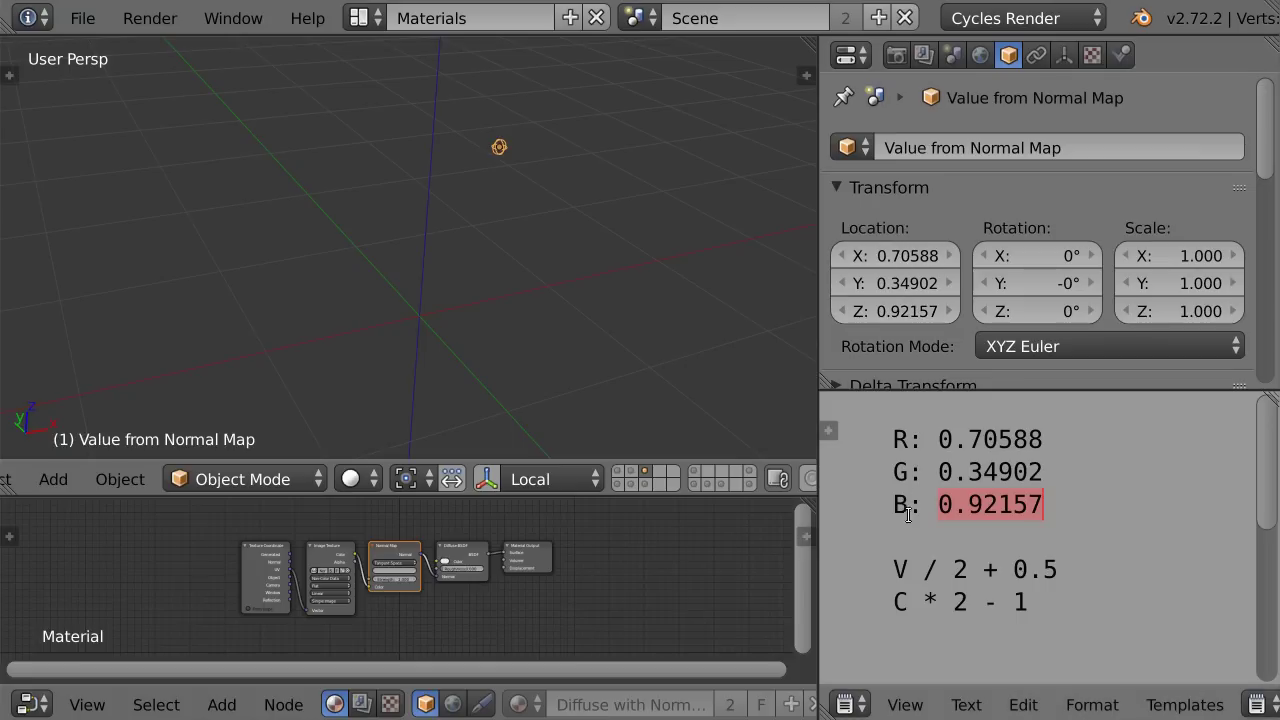
{"action": "left_click_drag", "start_coordinate": [897, 602], "coordinate": [1059, 610]}
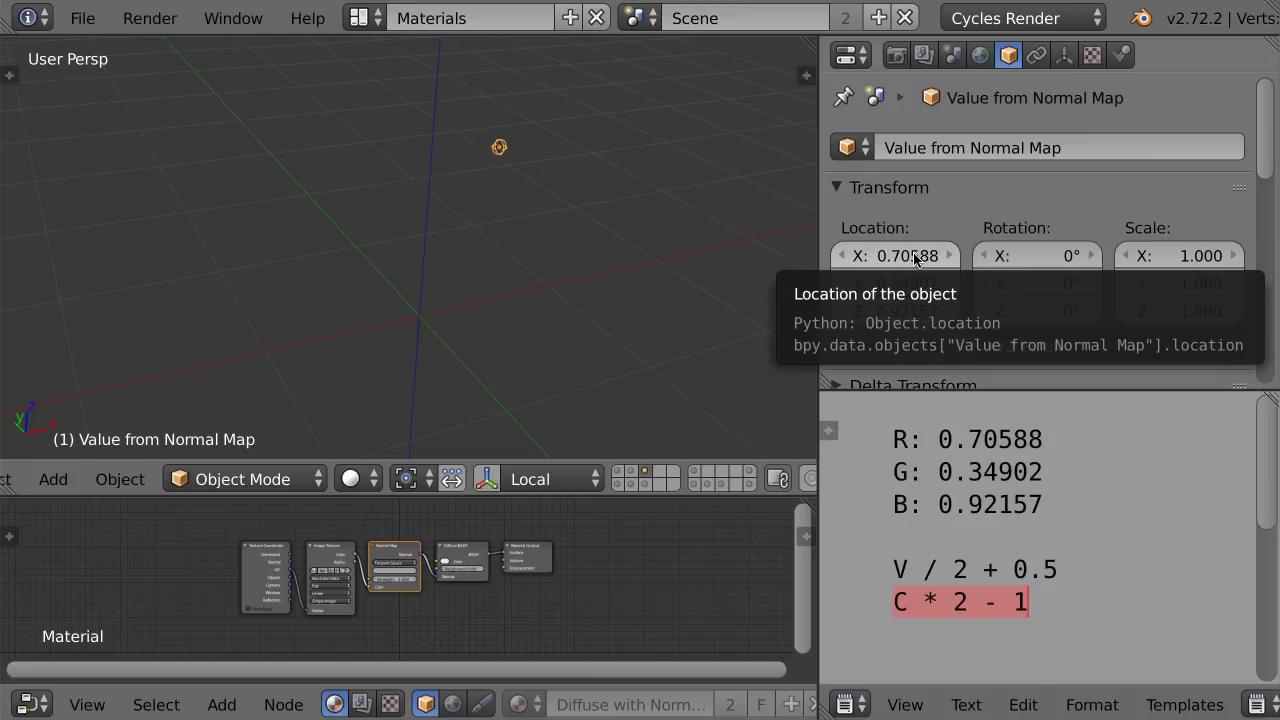
- Apply *2-1 to each location, moving the empty to 0.41176, -0.30196, 0.84314
{"action": "left_click", "coordinate": [912, 256]}
{"action": "left_click", "coordinate": [921, 259]}
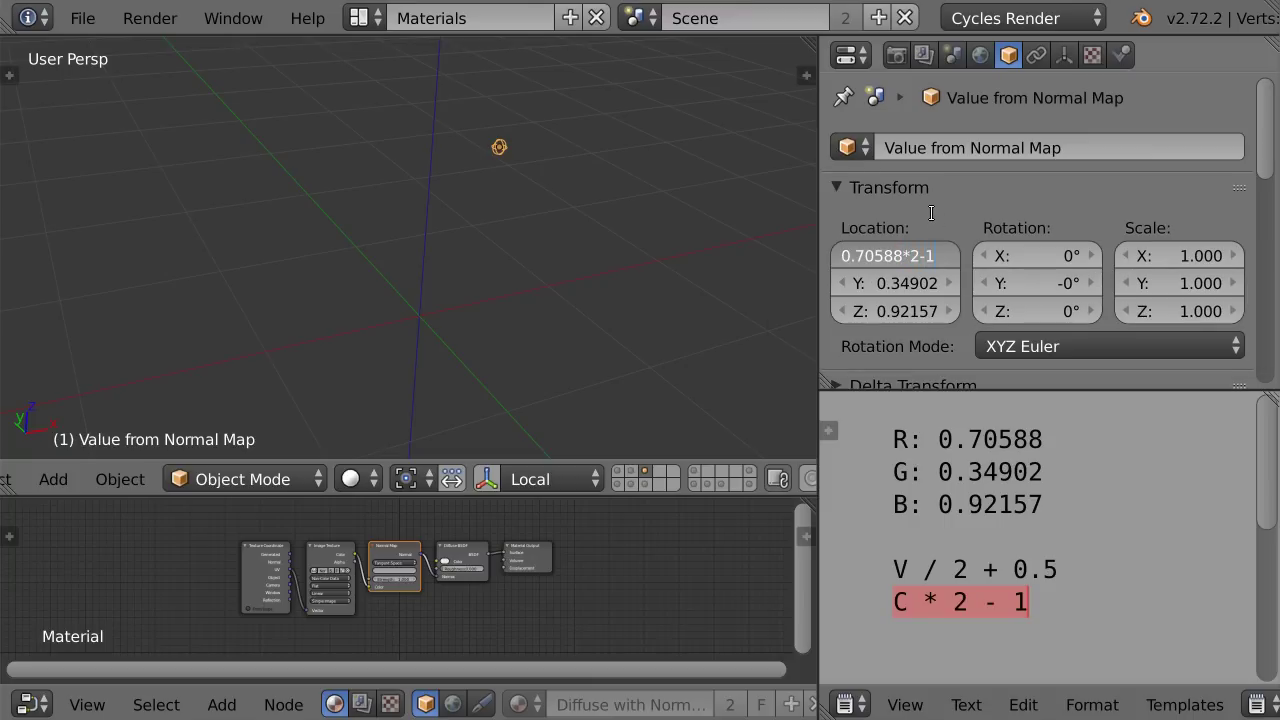
{"action": "key", "text": "Return"}
{"action": "left_click", "coordinate": [913, 283]}
{"action": "left_click", "coordinate": [913, 283]}
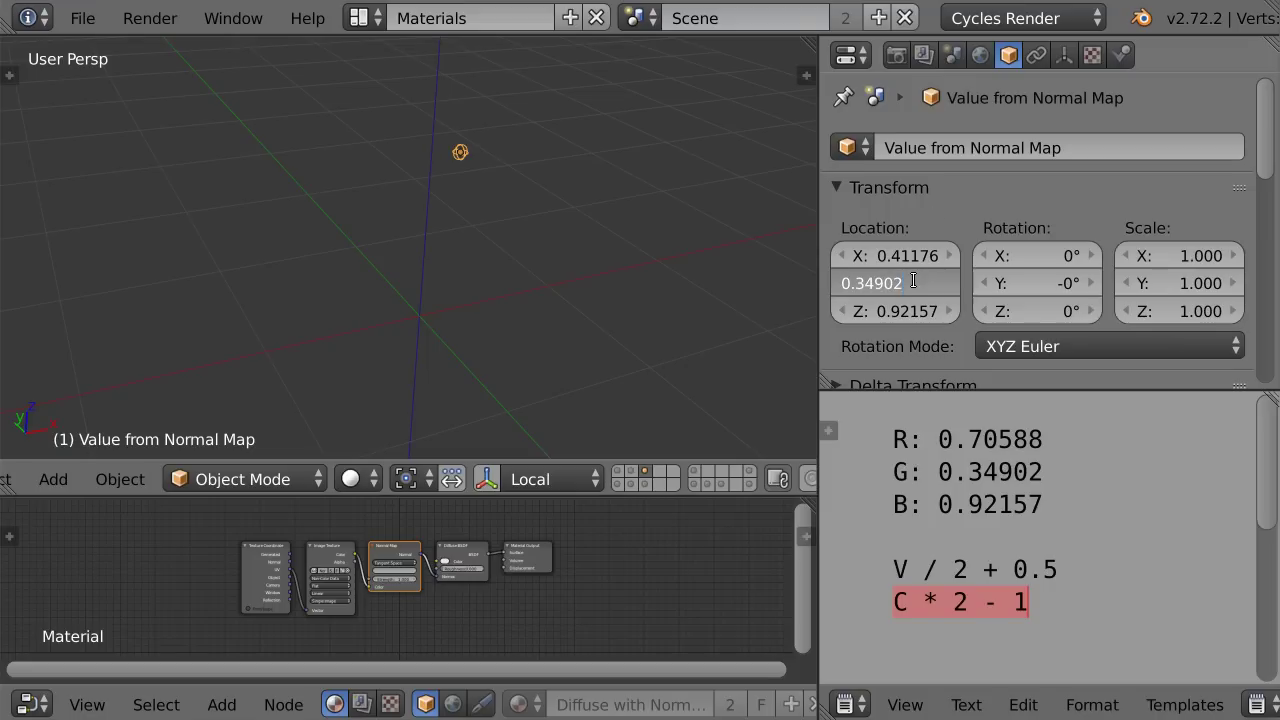
{"action": "type", "text": "*2-1"}
{"action": "key", "text": "Return"}
{"action": "left_click", "coordinate": [907, 305]}
{"action": "left_click", "coordinate": [907, 303]}
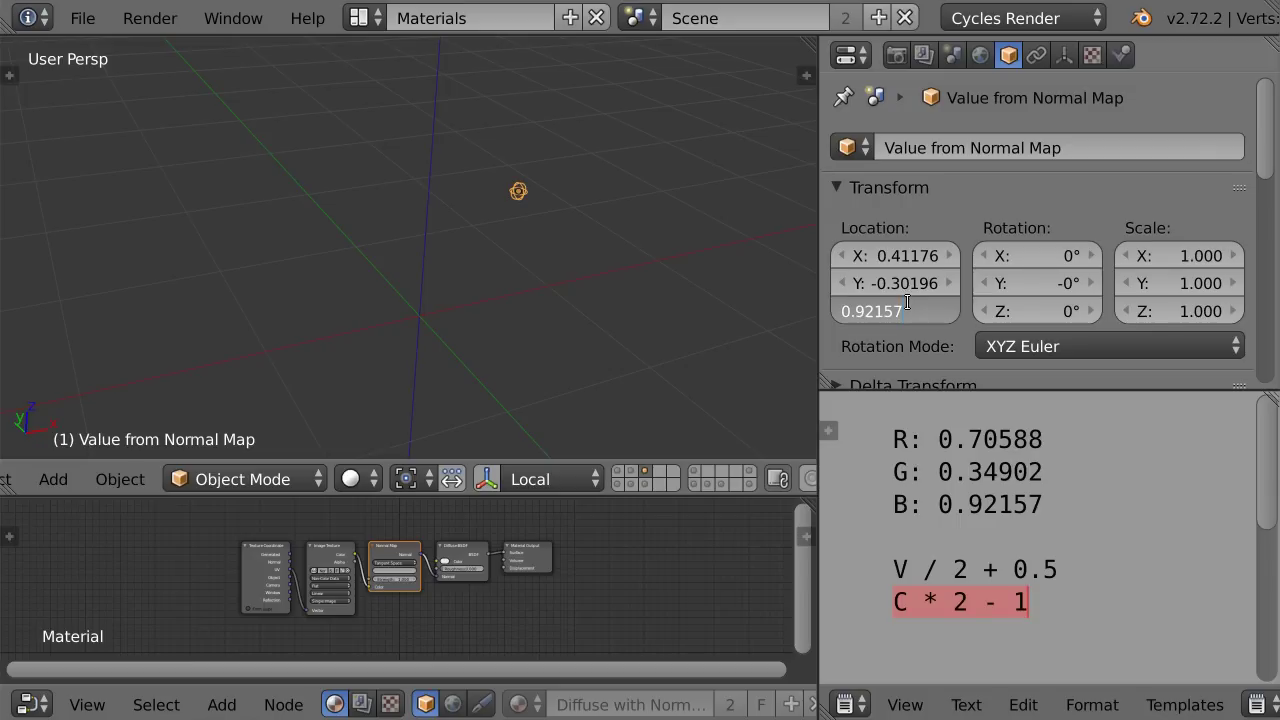
{"action": "type", "text": "*2-1"}
{"action": "key", "text": "Return"}
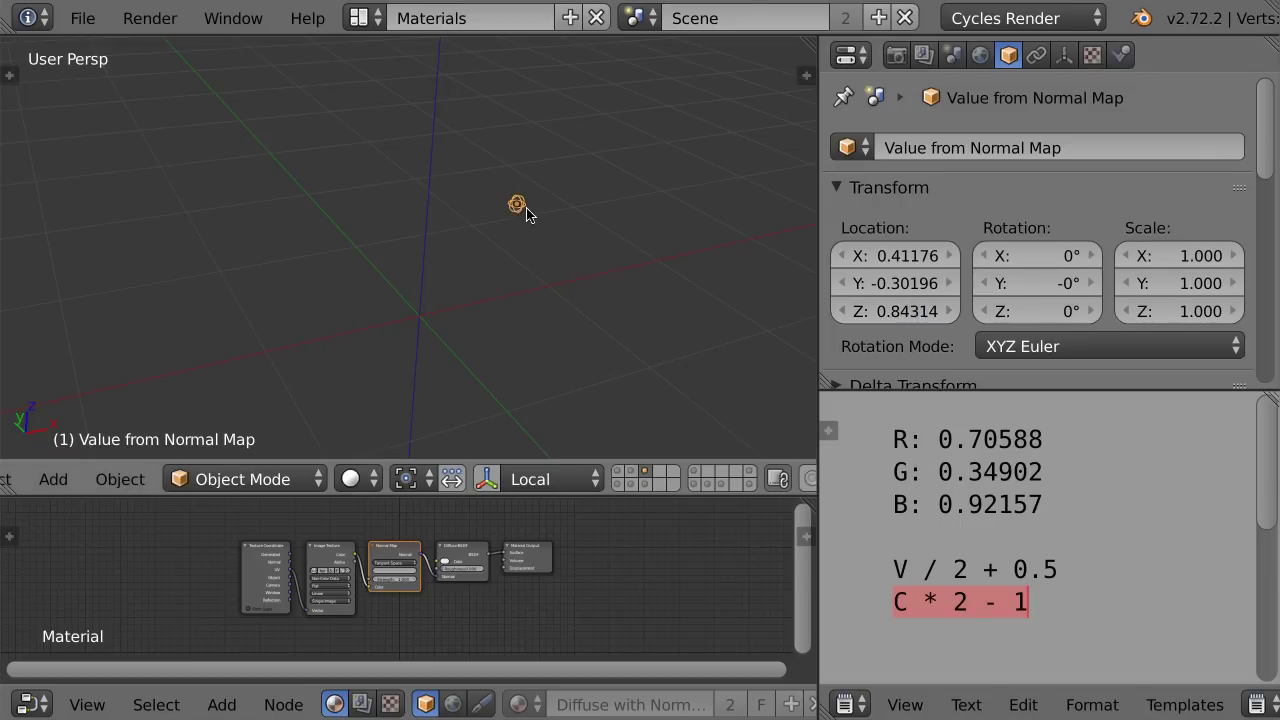
- Maximize the 3D view and orbit to see the arrow from the origin
{"action": "mouse_move", "coordinate": [551, 206]}
{"action": "middle_mouse_down"}
{"action": "mouse_move", "coordinate": [457, 243]}
{"action": "mouse_move", "coordinate": [604, 191]}
{"action": "mouse_move", "coordinate": [491, 208]}
{"action": "middle_mouse_up"}
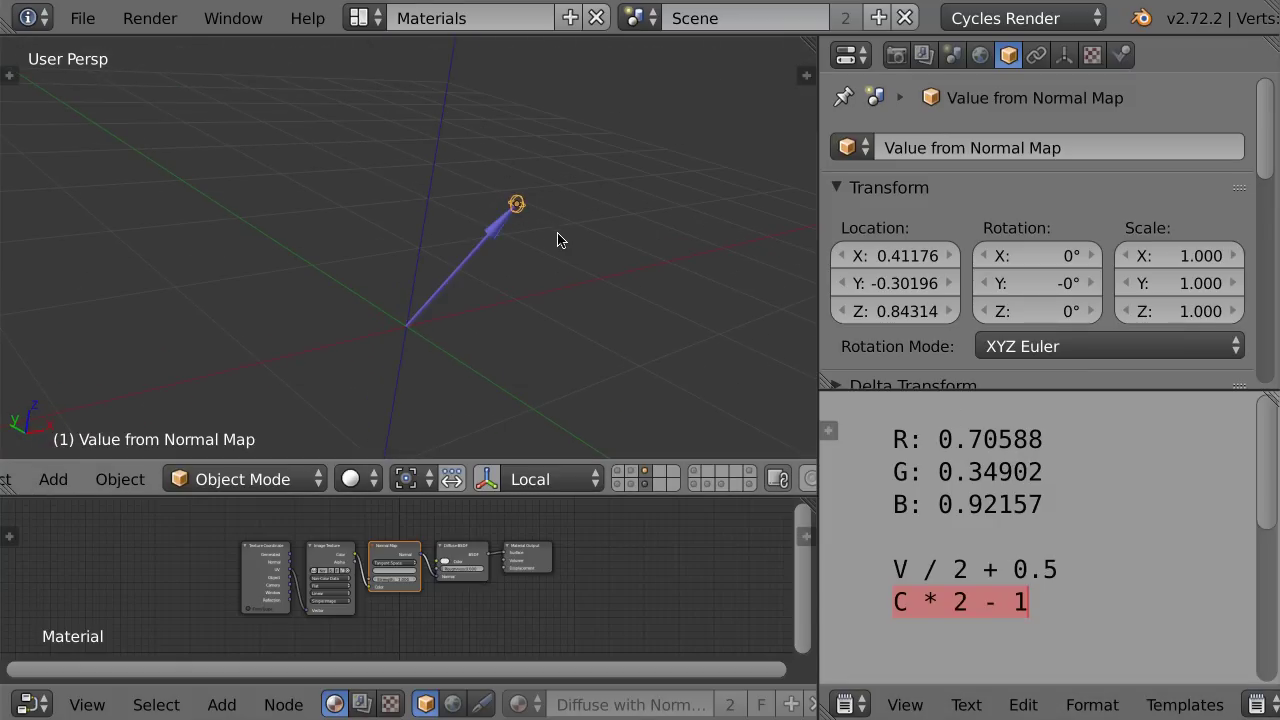
{"action": "key", "text": "ctrl+Up"}
{"action": "middle_click_drag", "start_coordinate": [560, 285], "coordinate": [624, 287]}
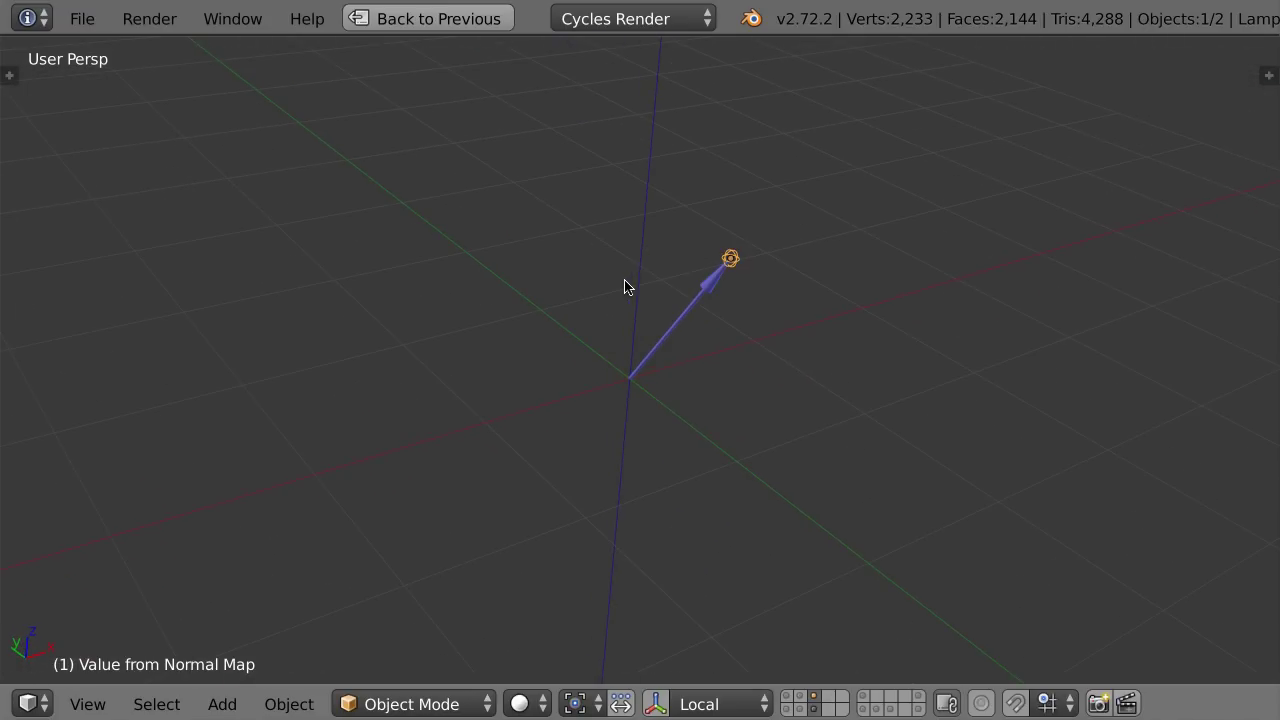
- Switch to quad view, add a grey 'Pixel' disc at the origin, and select it
{"action": "key", "text": "ctrl+alt+q"}
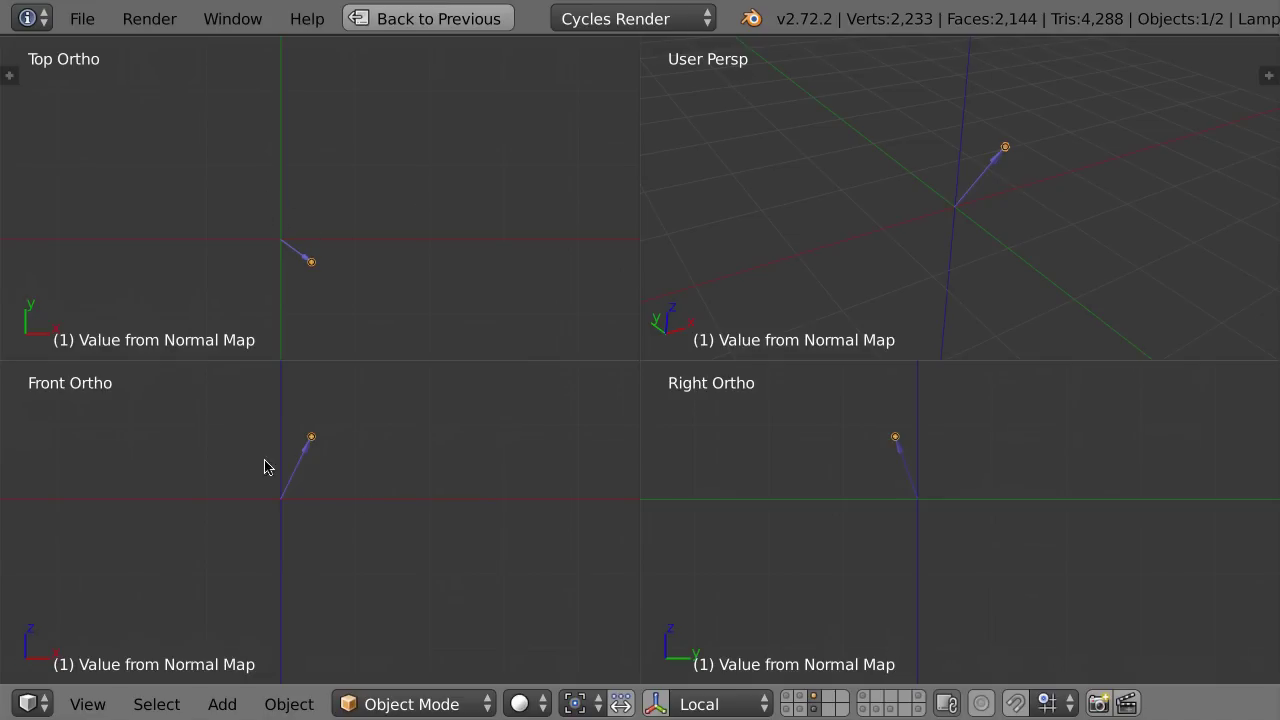
{"action": "mouse_move", "coordinate": [1040, 223]}
{"action": "middle_mouse_down"}
{"action": "mouse_move", "coordinate": [1017, 203]}
{"action": "mouse_move", "coordinate": [937, 249]}
{"action": "mouse_move", "coordinate": [894, 180]}
{"action": "mouse_move", "coordinate": [999, 190]}
{"action": "mouse_move", "coordinate": [1009, 209]}
{"action": "mouse_move", "coordinate": [948, 197]}
{"action": "middle_mouse_up"}
{"action": "key", "text": "ctrl+z"}
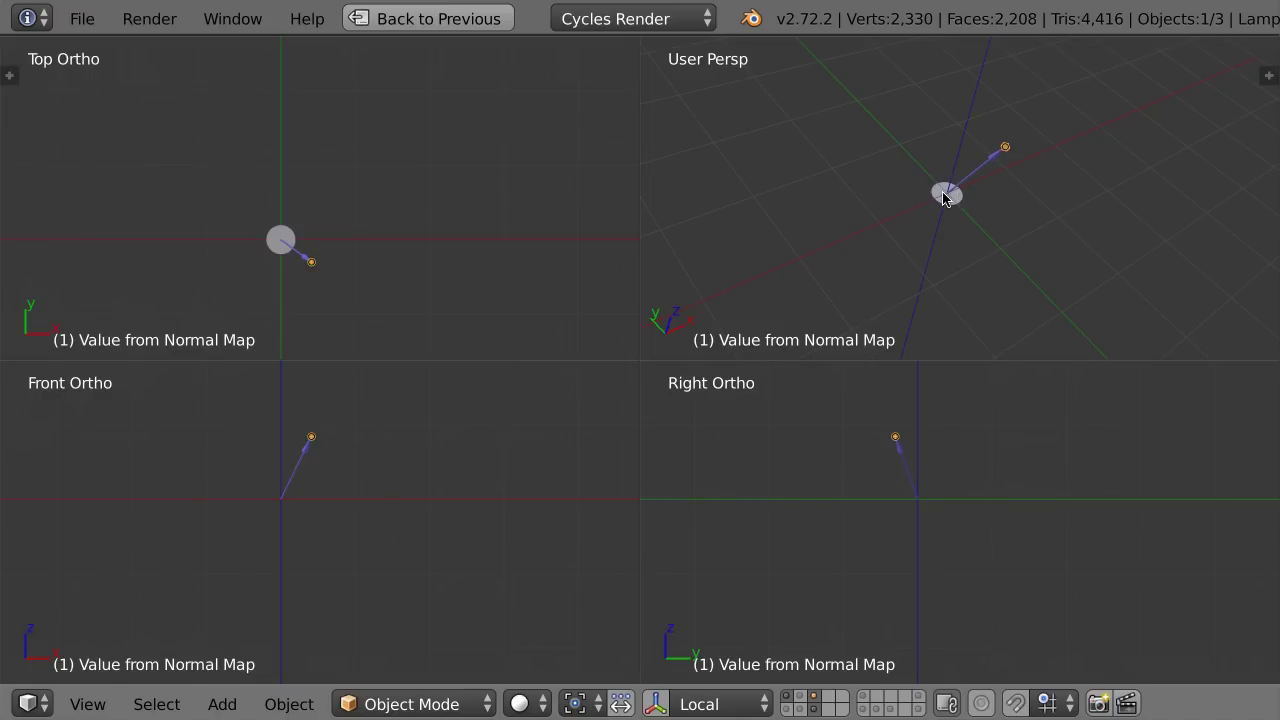
{"action": "scroll", "coordinate": [976, 185], "scroll_direction": "up", "scroll_amount": 1}
{"action": "mouse_move", "coordinate": [986, 203]}
{"action": "middle_mouse_down"}
{"action": "mouse_move", "coordinate": [900, 180]}
{"action": "mouse_move", "coordinate": [921, 139]}
{"action": "mouse_move", "coordinate": [963, 194]}
{"action": "middle_mouse_up"}
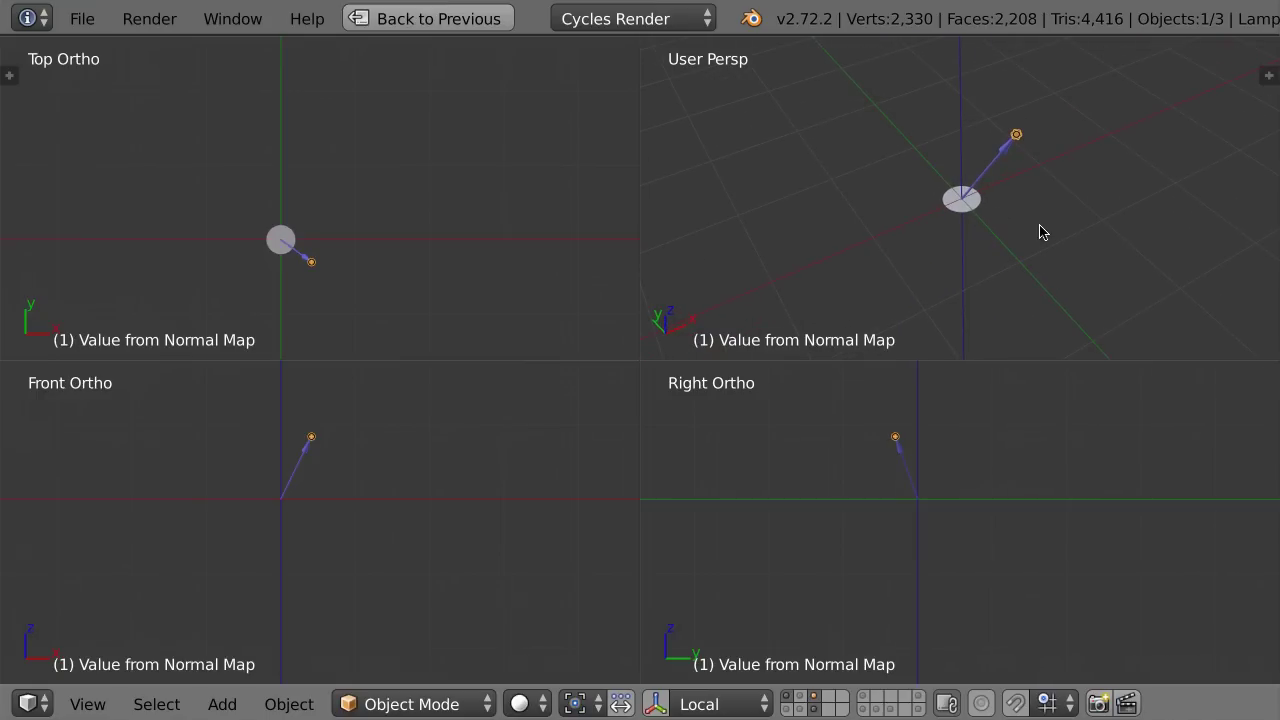
{"action": "right_click", "coordinate": [977, 207]}
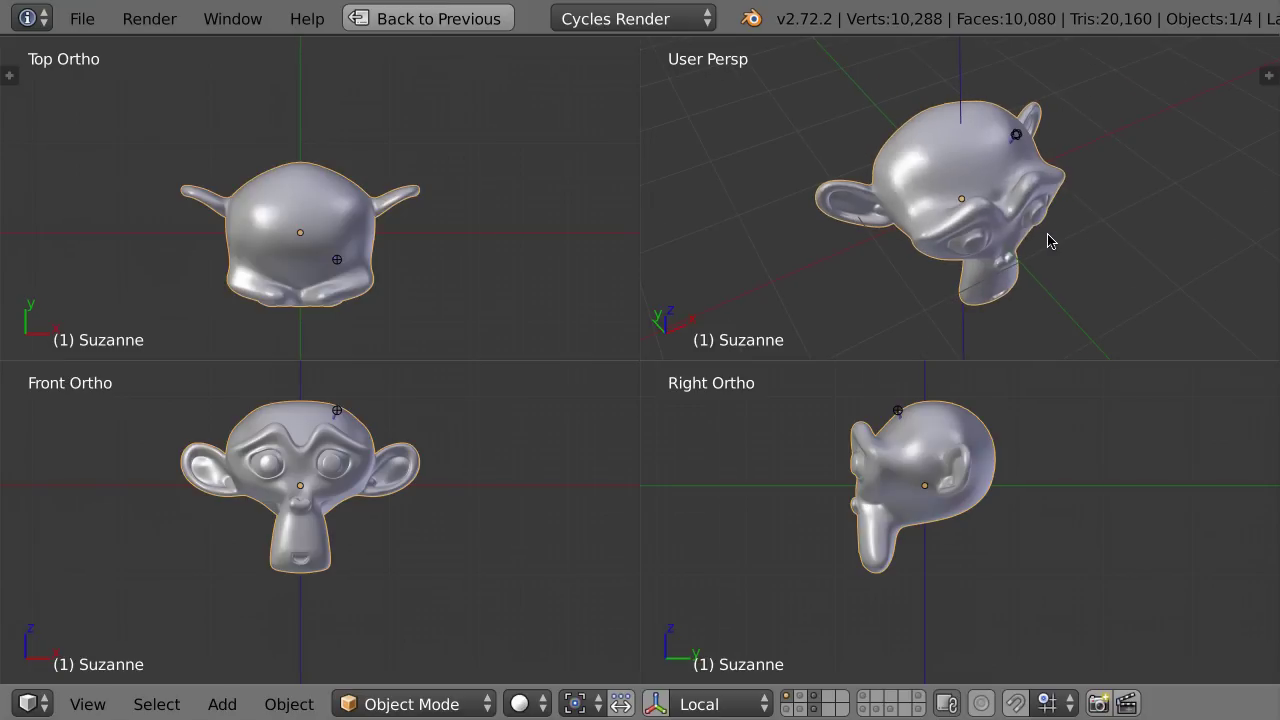
- Orbit and zoom the perspective view to inspect Suzanne from the front-left and above
{"action": "mouse_move", "coordinate": [1050, 240]}
{"action": "middle_mouse_down"}
{"action": "mouse_move", "coordinate": [978, 155]}
{"action": "mouse_move", "coordinate": [966, 206]}
{"action": "mouse_move", "coordinate": [951, 177]}
{"action": "mouse_move", "coordinate": [930, 188]}
{"action": "middle_mouse_up"}
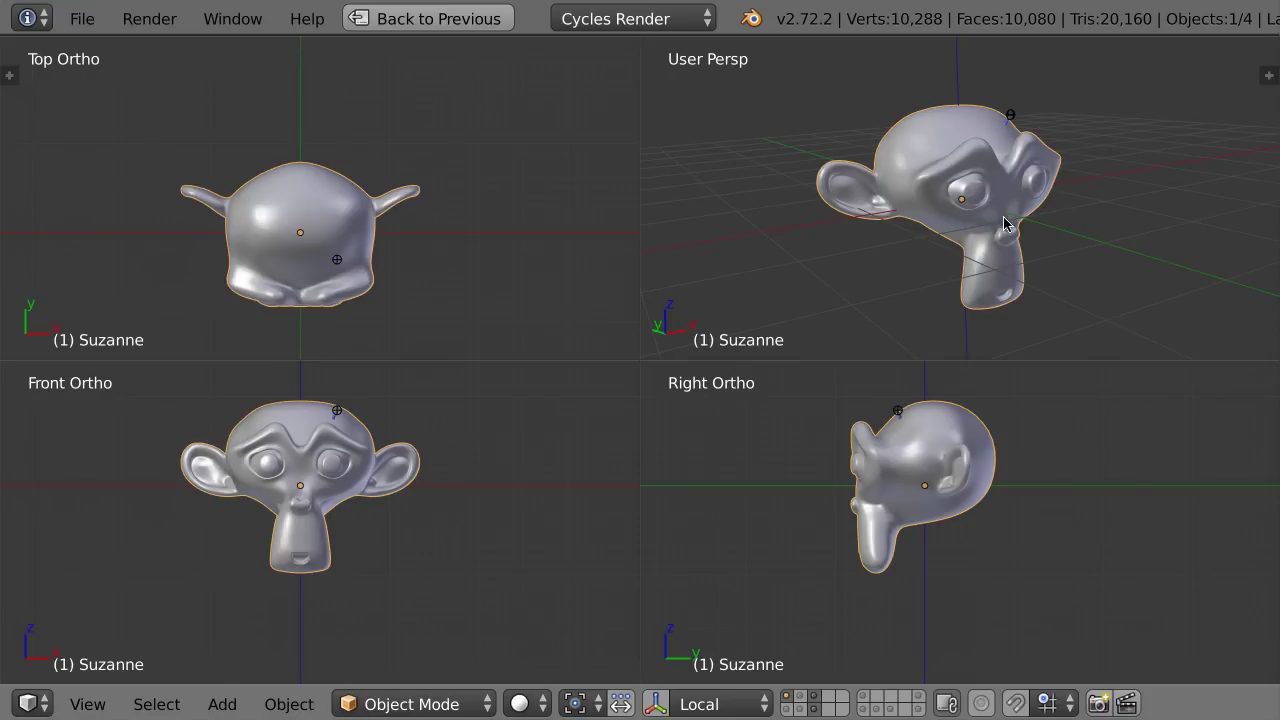
{"action": "scroll", "coordinate": [1009, 233], "scroll_direction": "up", "scroll_amount": 2}
{"action": "mouse_move", "coordinate": [1009, 233]}
{"action": "middle_mouse_down"}
{"action": "mouse_move", "coordinate": [1012, 196]}
{"action": "mouse_move", "coordinate": [1072, 160]}
{"action": "mouse_move", "coordinate": [1020, 205]}
{"action": "mouse_move", "coordinate": [1039, 220]}
{"action": "mouse_move", "coordinate": [988, 162]}
{"action": "mouse_move", "coordinate": [1053, 189]}
{"action": "mouse_move", "coordinate": [1029, 229]}
{"action": "mouse_move", "coordinate": [958, 166]}
{"action": "middle_mouse_up"}
{"action": "scroll", "coordinate": [972, 177], "scroll_direction": "up", "scroll_amount": 1}
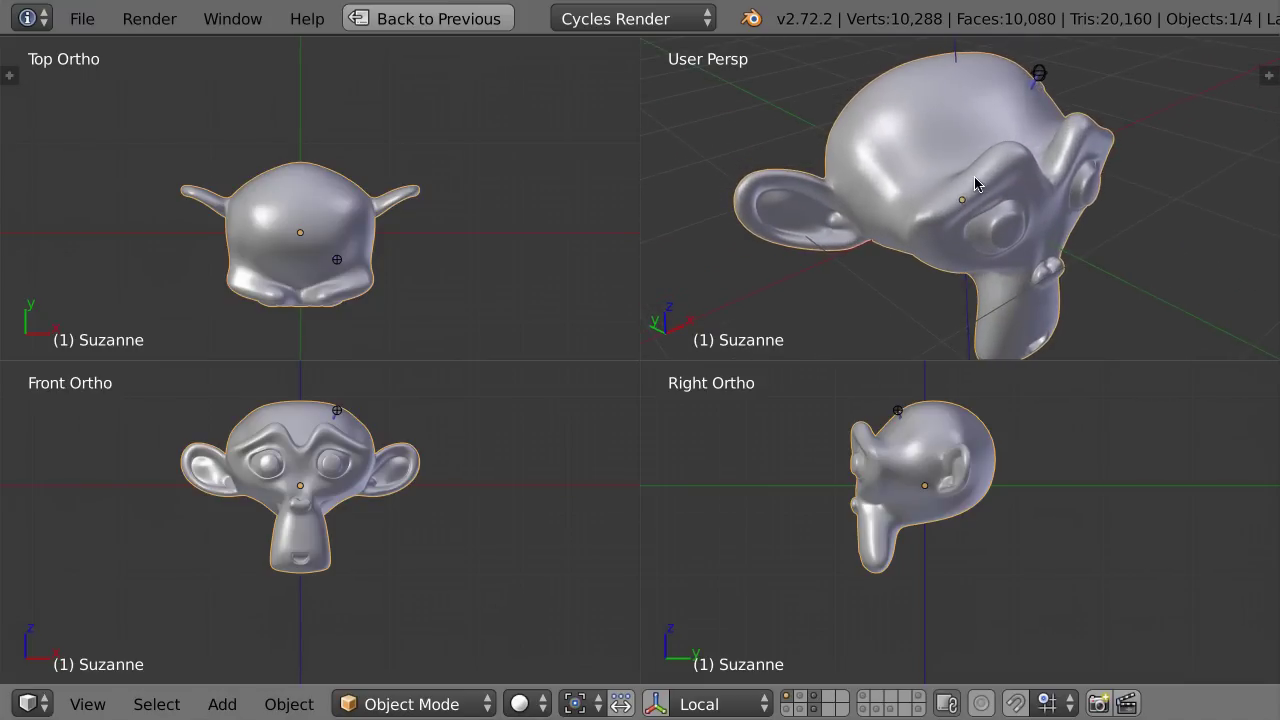
{"action": "scroll", "coordinate": [987, 160], "scroll_direction": "down", "scroll_amount": 2}
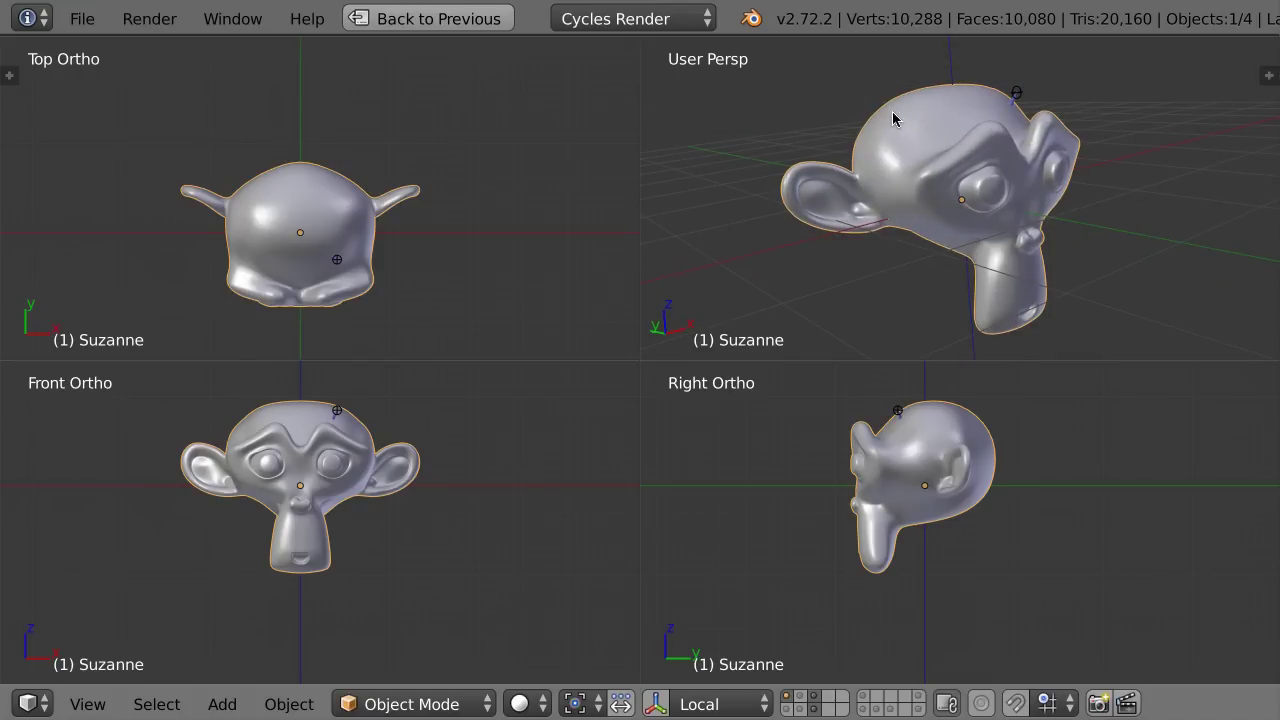